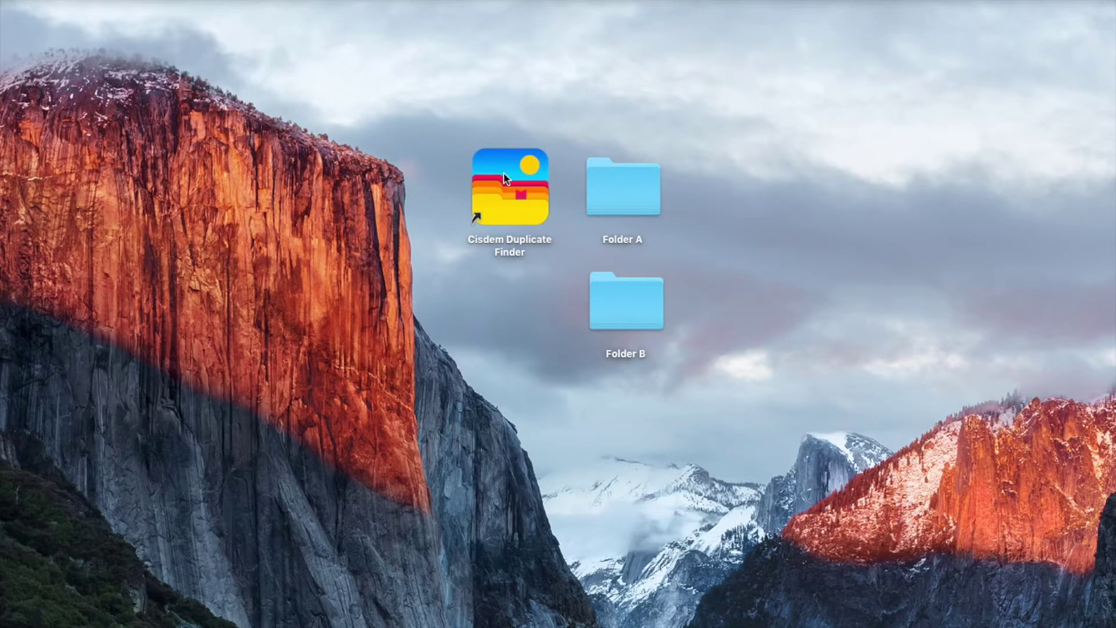
Launch Cisdem Duplicate Finder and drag Folder A and Folder B into the drop circle.
{"action": "double_click", "coordinate": [503, 174]}
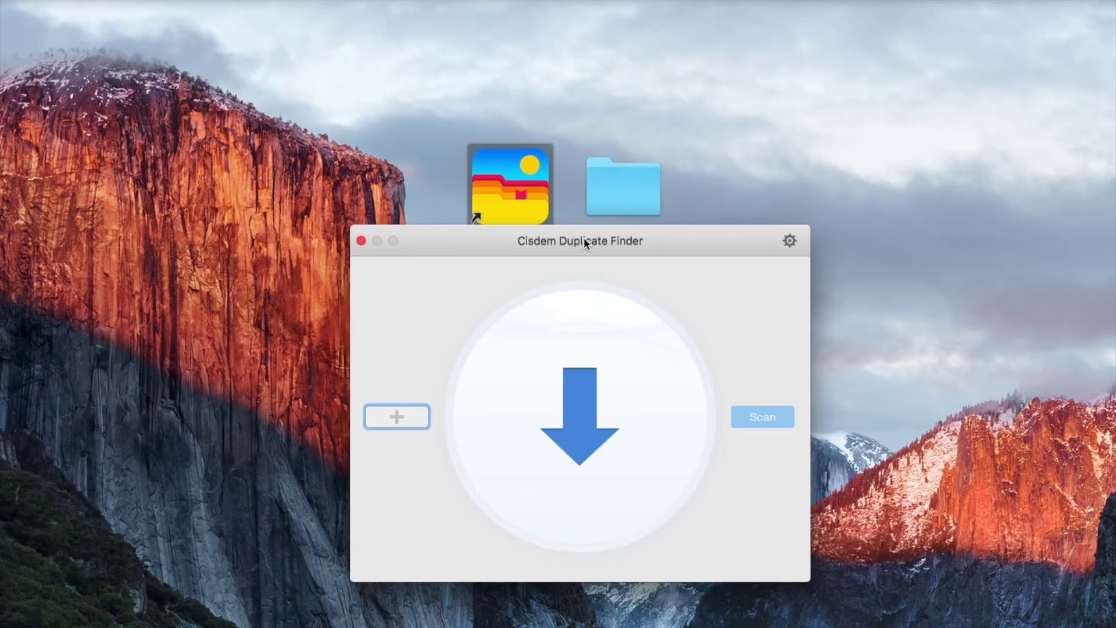
{"action": "left_click_drag", "start_coordinate": [584, 241], "coordinate": [357, 126]}
{"action": "left_click_drag", "start_coordinate": [601, 187], "coordinate": [323, 276]}
{"action": "left_click_drag", "start_coordinate": [625, 302], "coordinate": [426, 306]}
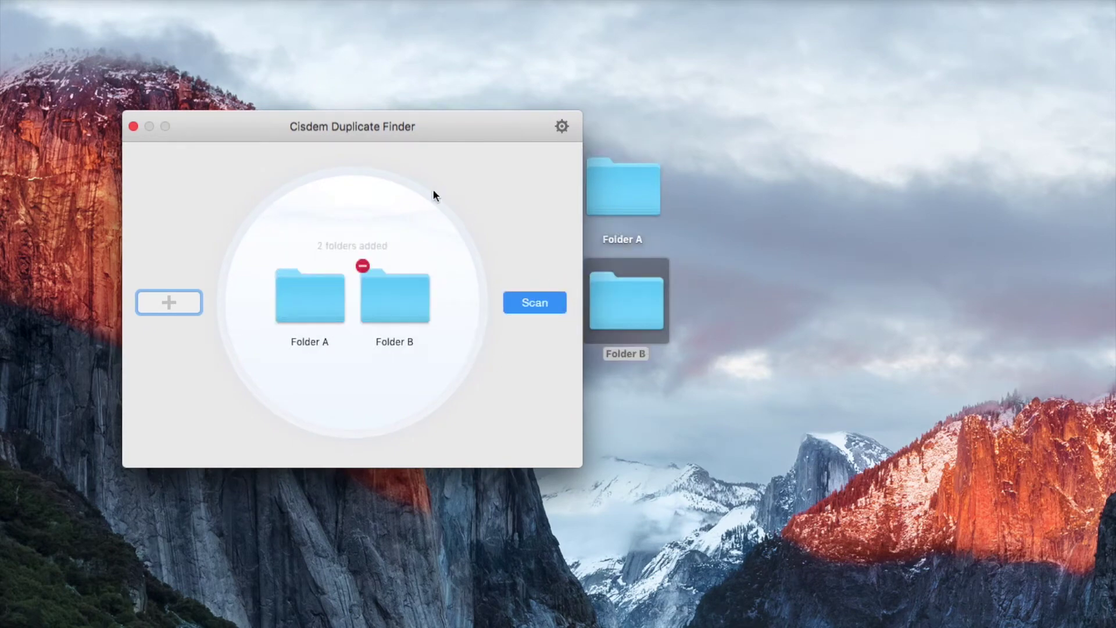
{"action": "left_click_drag", "start_coordinate": [439, 123], "coordinate": [639, 112]}
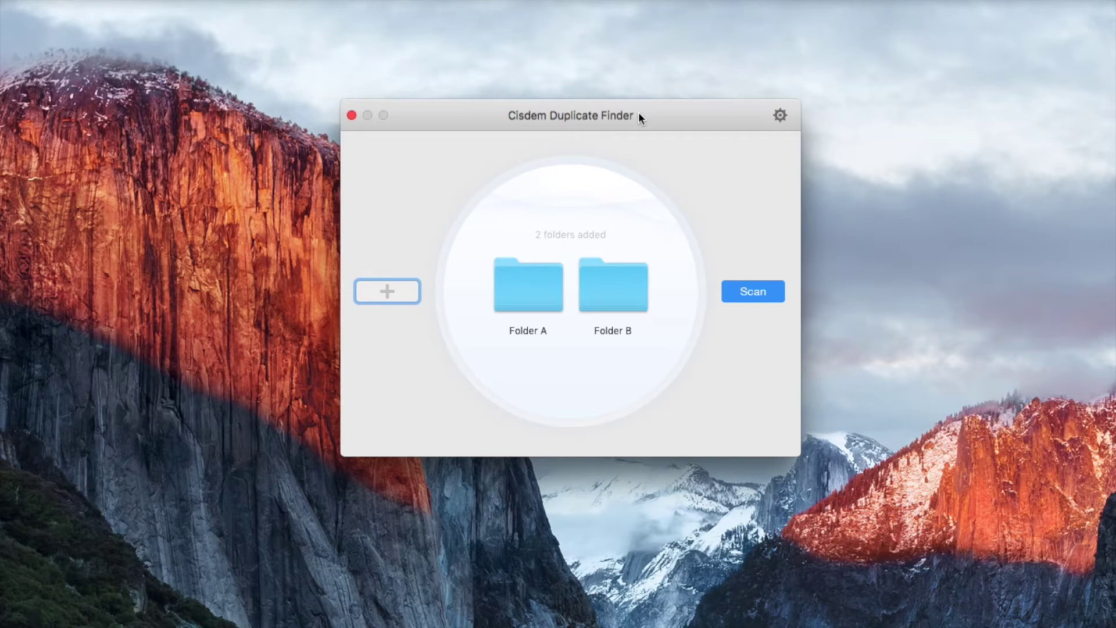
Remove both folders, then re-add Folder A and Folder B through the + folder chooser.
{"action": "mouse_move", "coordinate": [554, 259]}
{"action": "left_click", "coordinate": [495, 255]}
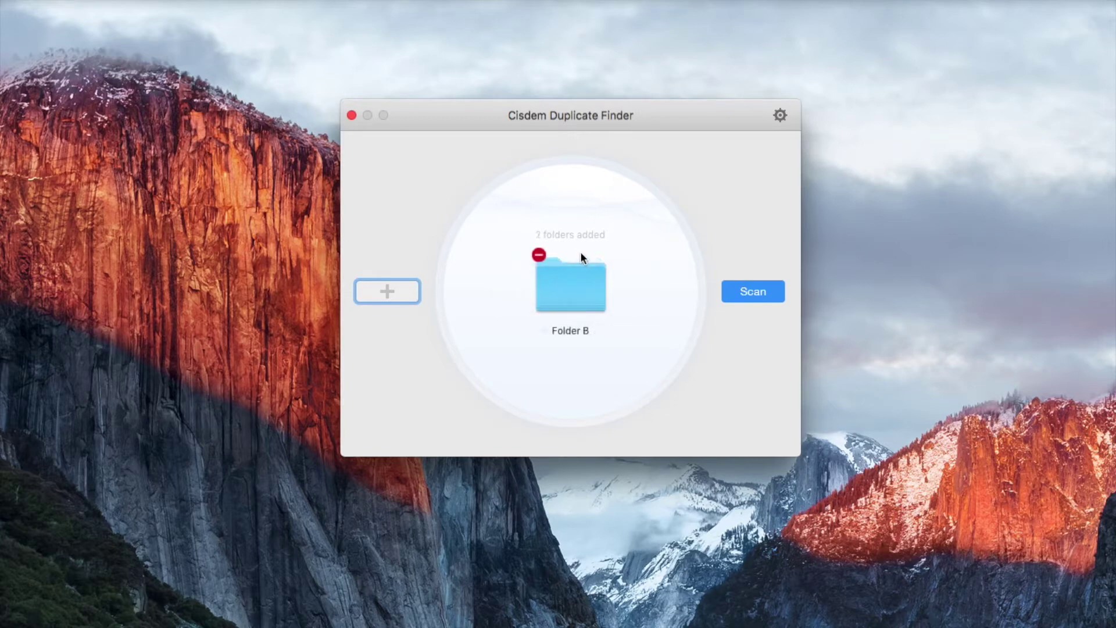
{"action": "left_click", "coordinate": [540, 255]}
{"action": "left_click", "coordinate": [394, 292]}
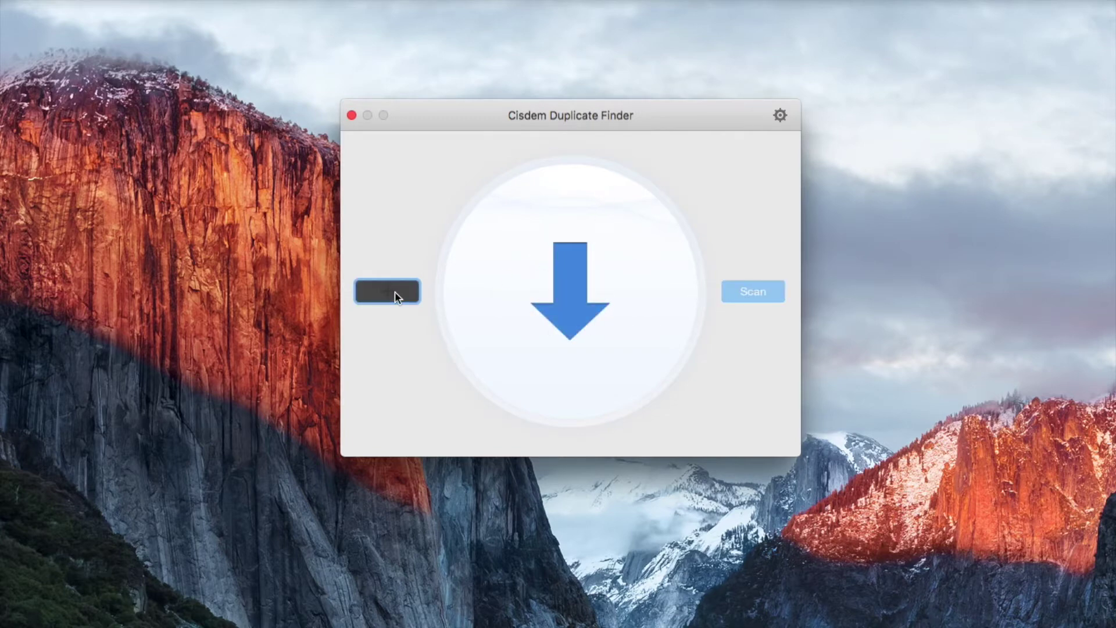
{"action": "left_click", "coordinate": [414, 291]}
{"action": "left_click", "coordinate": [416, 305], "text": "shift"}
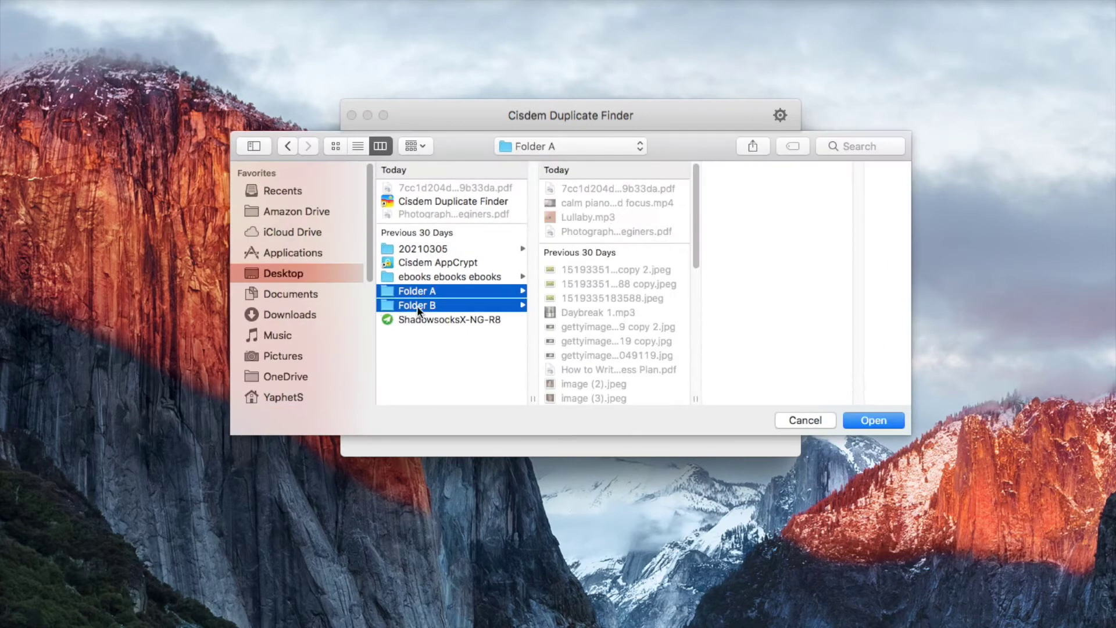
{"action": "left_click", "coordinate": [862, 421]}
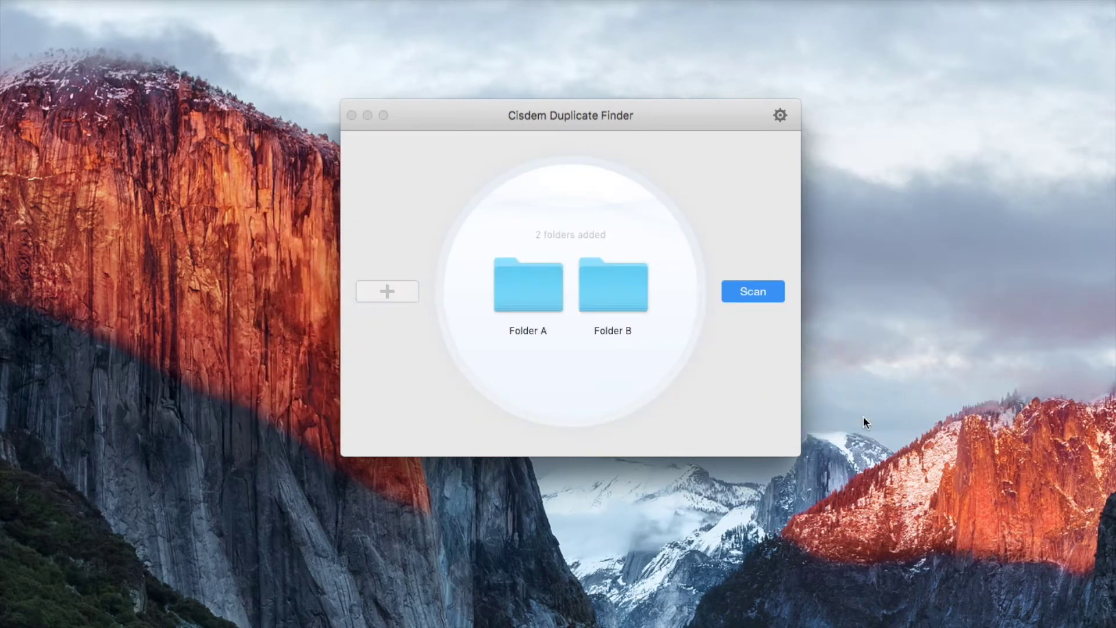
Scan the two folders, then view the Overview size chart and All duplicates.
{"action": "left_click", "coordinate": [763, 294]}
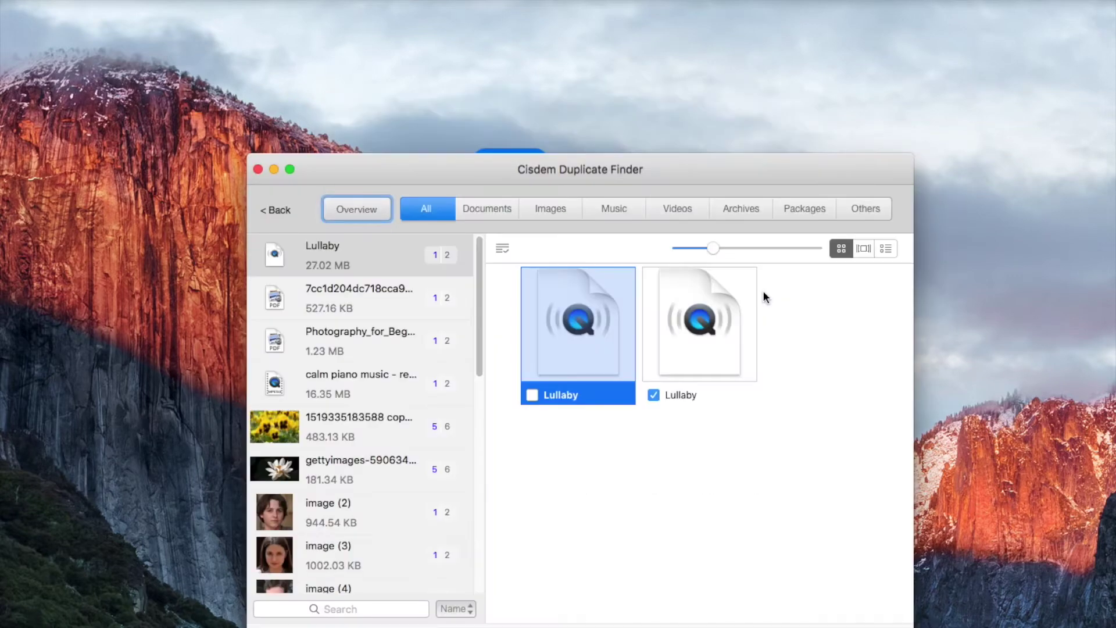
{"action": "left_click_drag", "start_coordinate": [676, 169], "coordinate": [641, 85]}
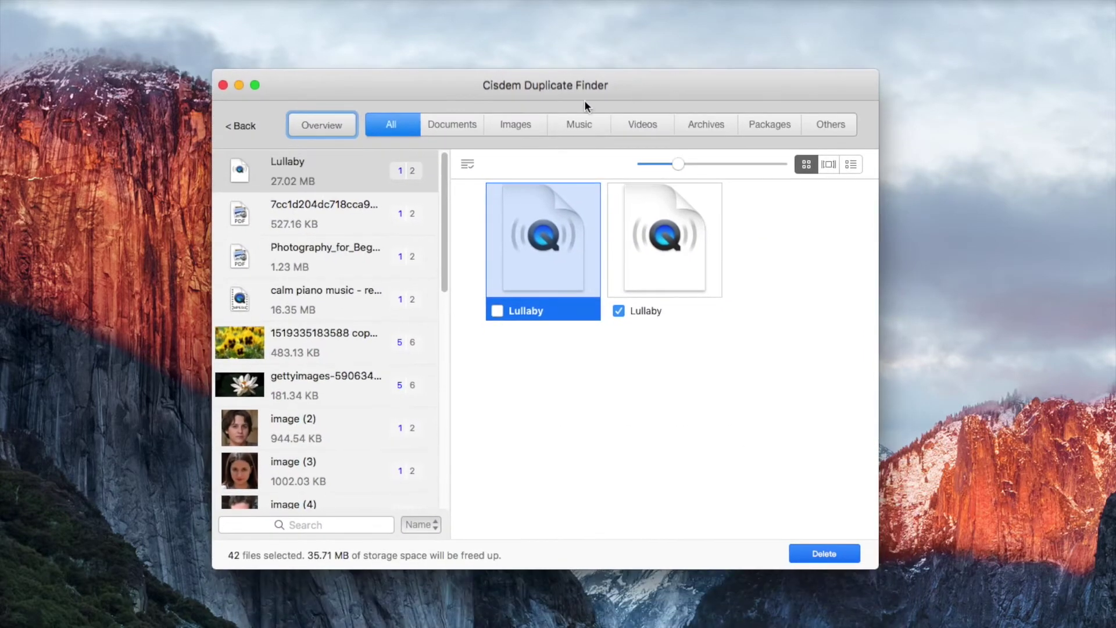
{"action": "left_click", "coordinate": [310, 128]}
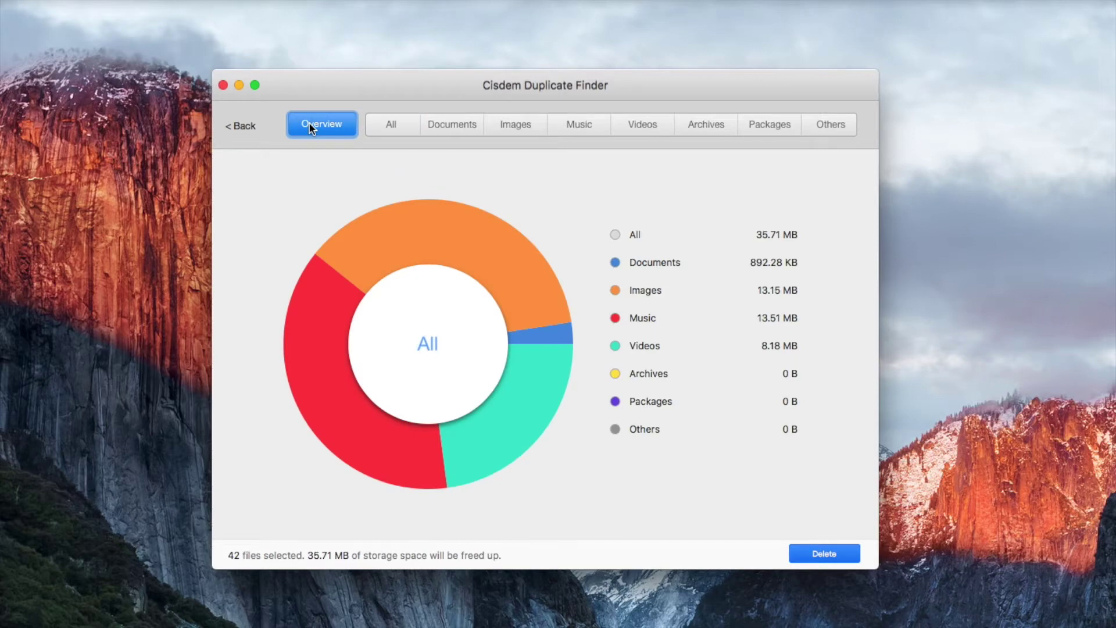
{"action": "left_click", "coordinate": [400, 127]}
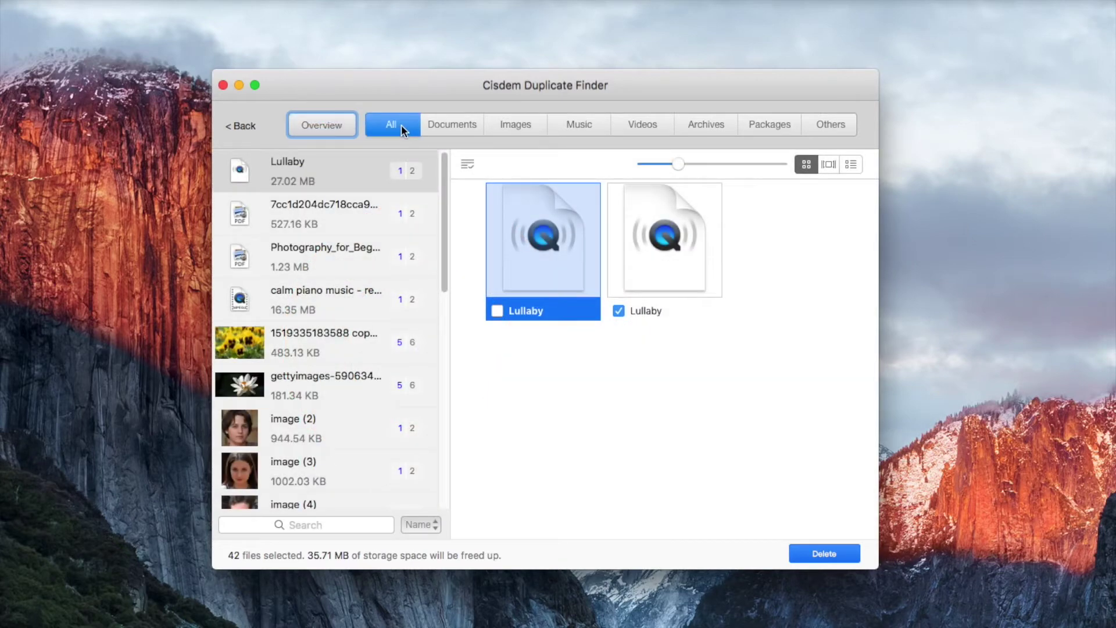
Browse Documents with a large PDF preview, then the Images, Music and Videos duplicates.
{"action": "left_click", "coordinate": [444, 125]}
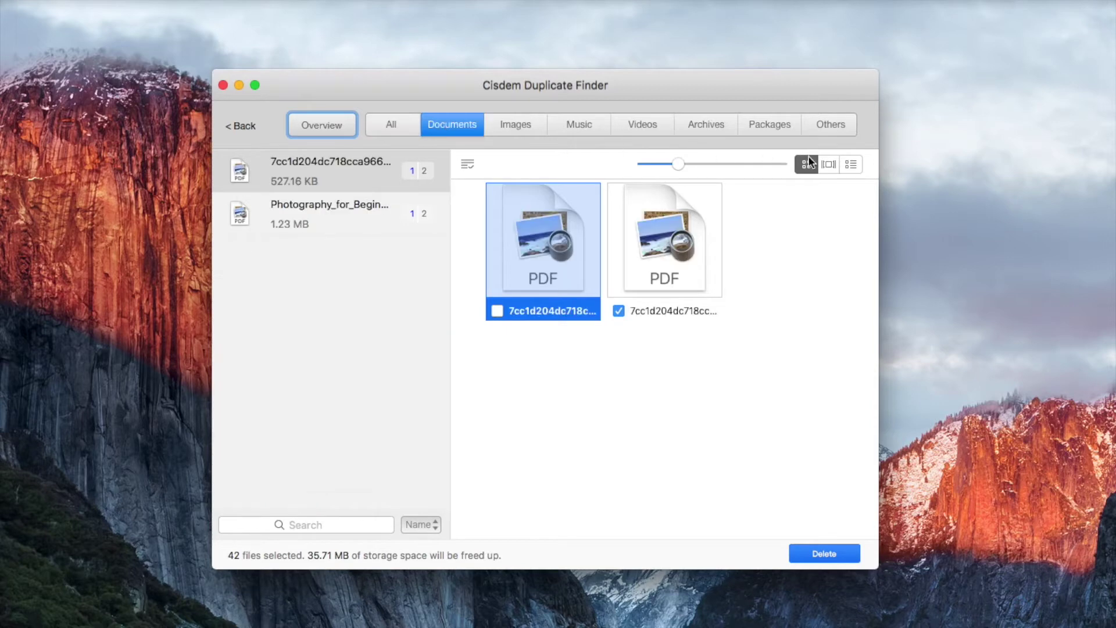
{"action": "left_click", "coordinate": [829, 167]}
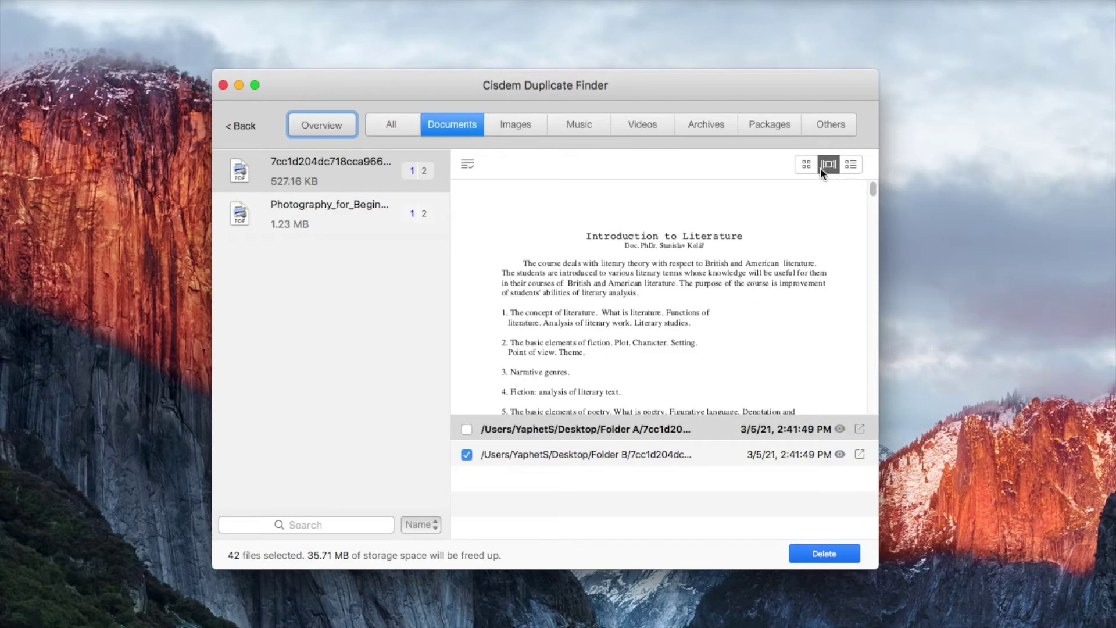
{"action": "left_click", "coordinate": [514, 129]}
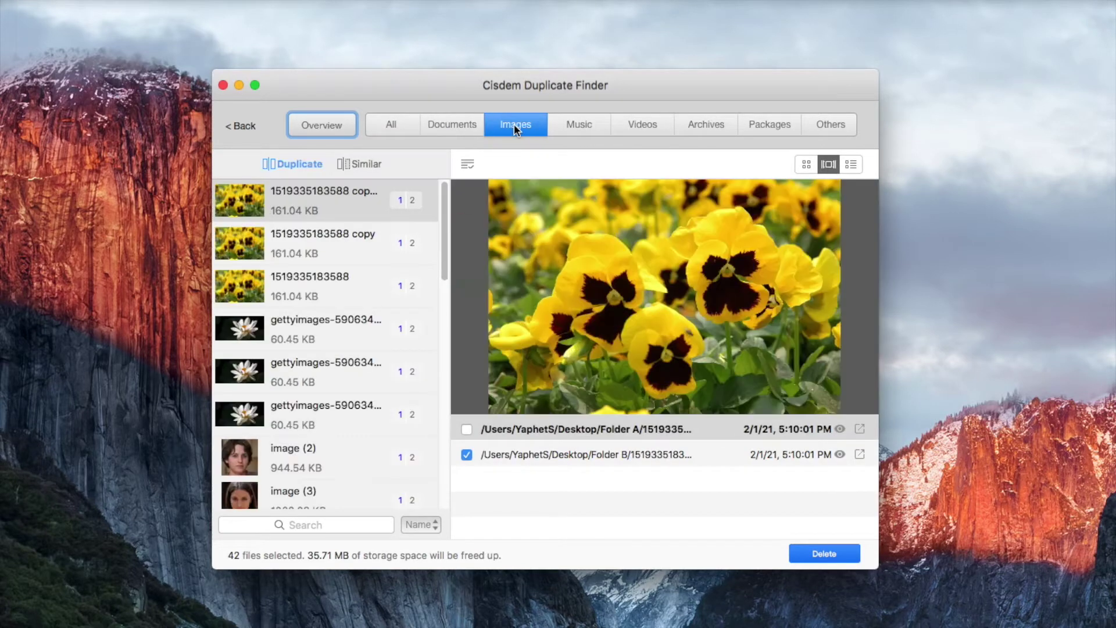
{"action": "left_click", "coordinate": [568, 124]}
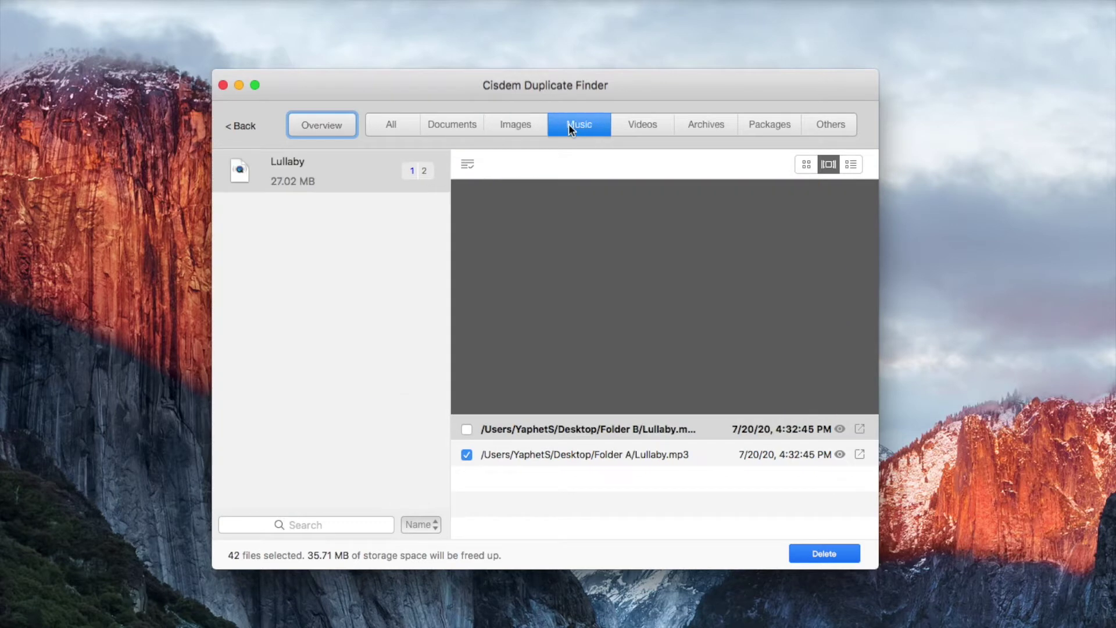
{"action": "left_click", "coordinate": [626, 126]}
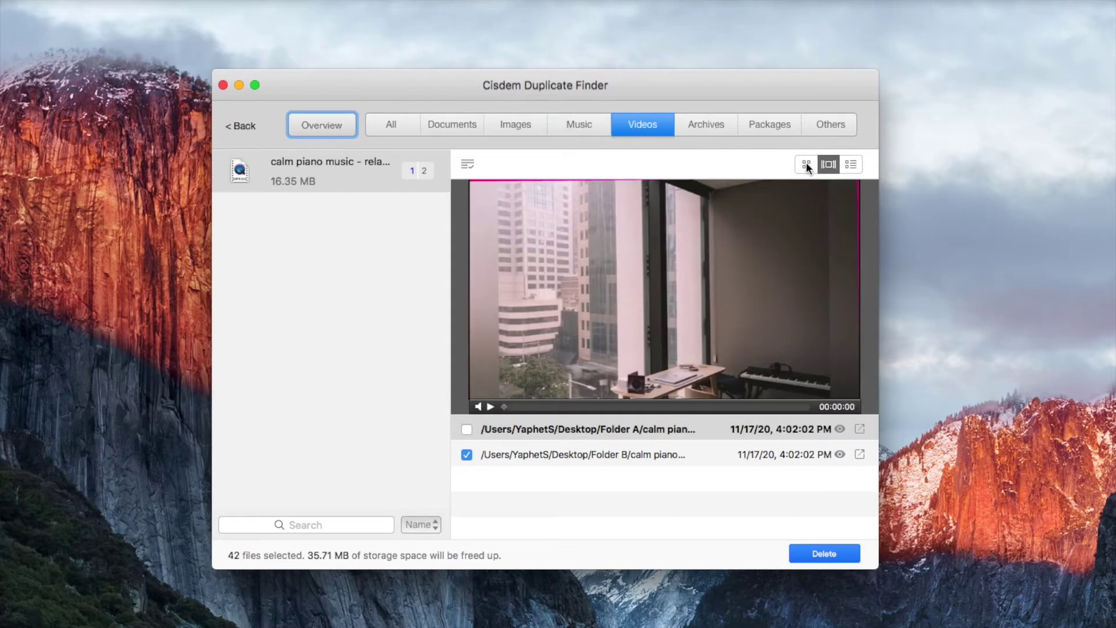
{"action": "left_click", "coordinate": [496, 125]}
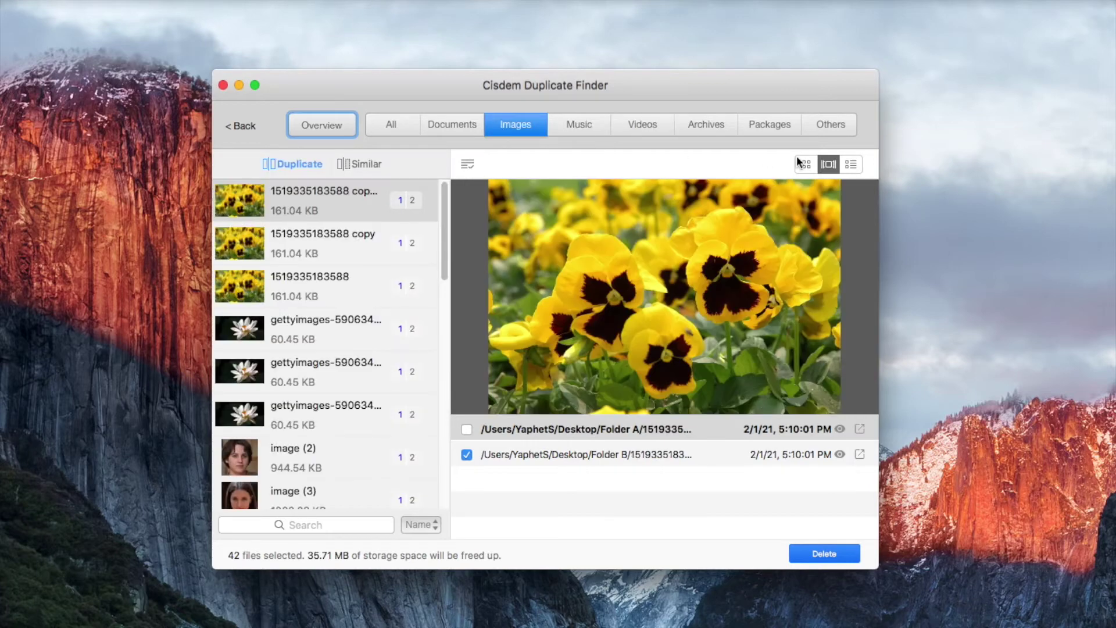
{"action": "left_click", "coordinate": [801, 161]}
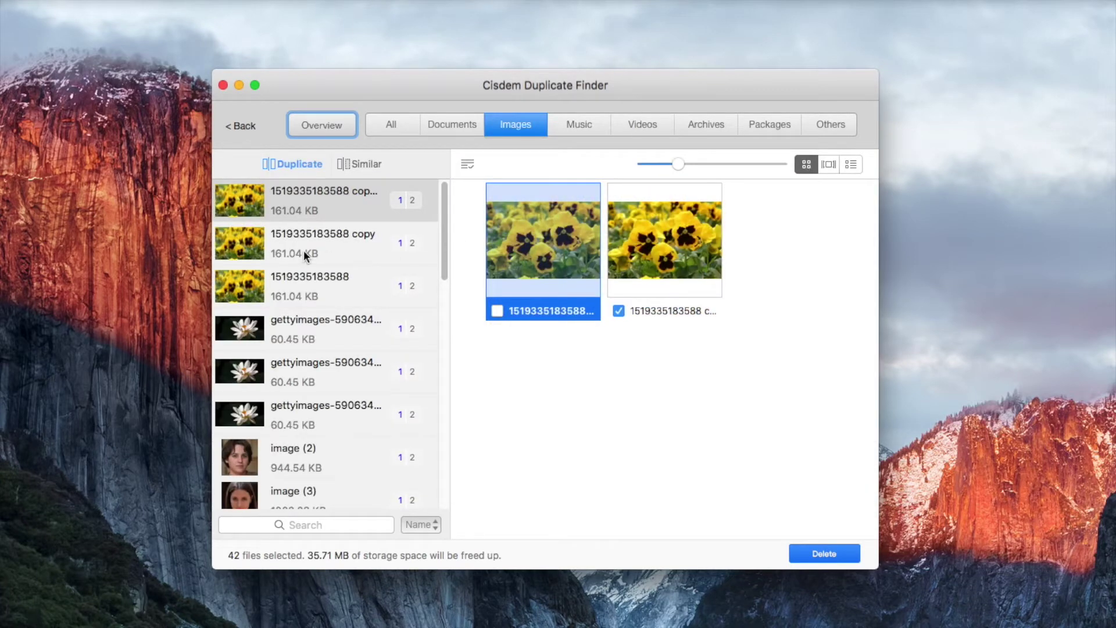
{"action": "left_click", "coordinate": [303, 250]}
{"action": "left_click", "coordinate": [312, 284]}
{"action": "left_click", "coordinate": [318, 322]}
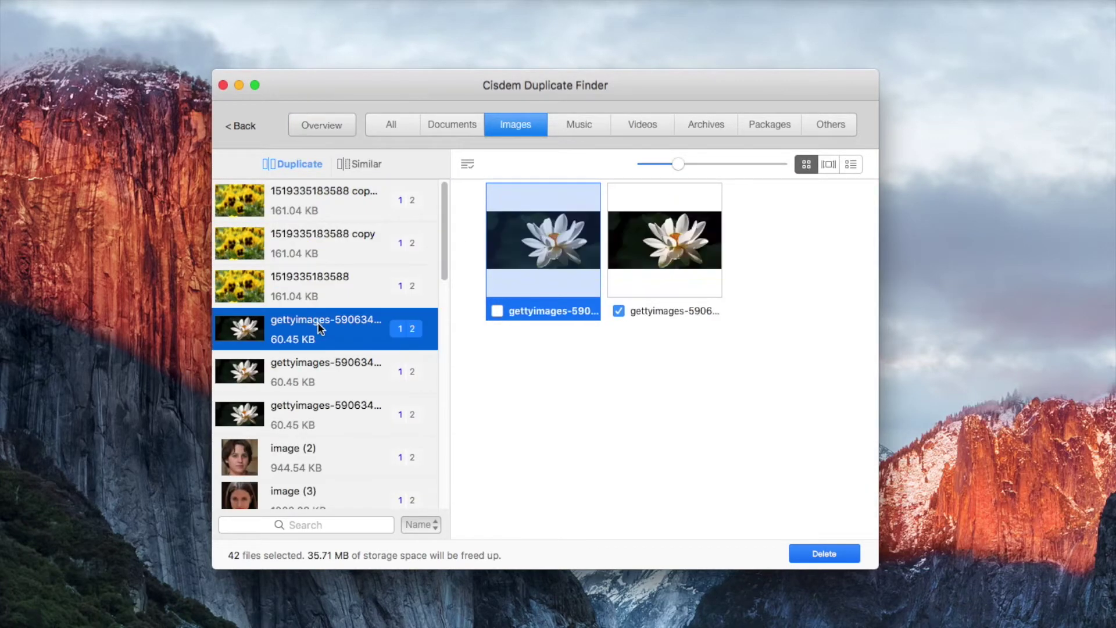
{"action": "left_click", "coordinate": [319, 364]}
{"action": "left_click", "coordinate": [322, 421]}
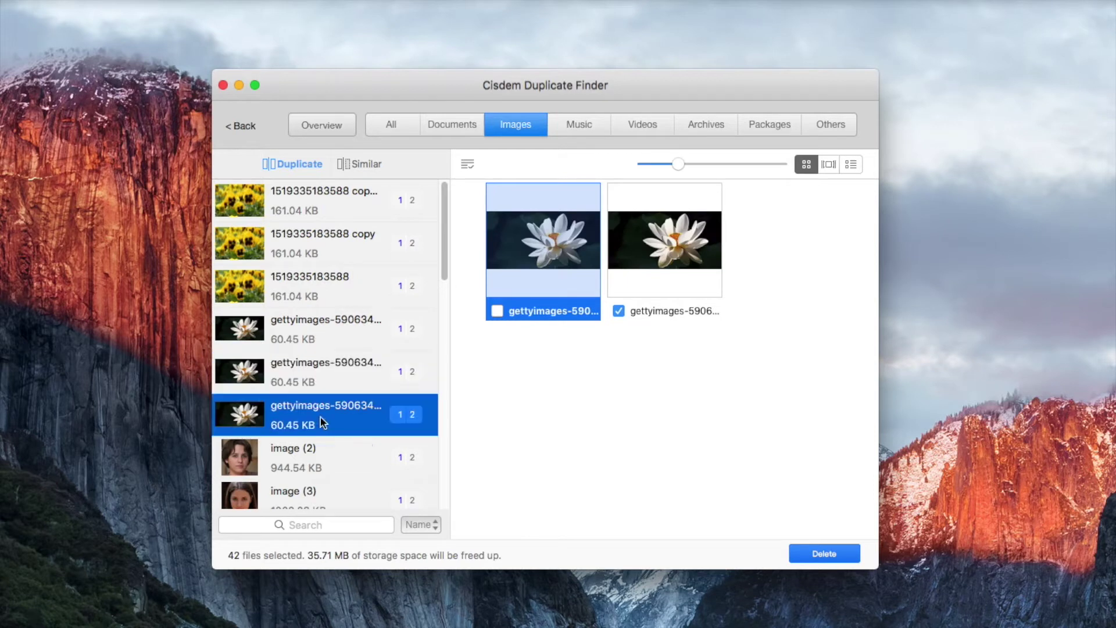
{"action": "left_click", "coordinate": [326, 460]}
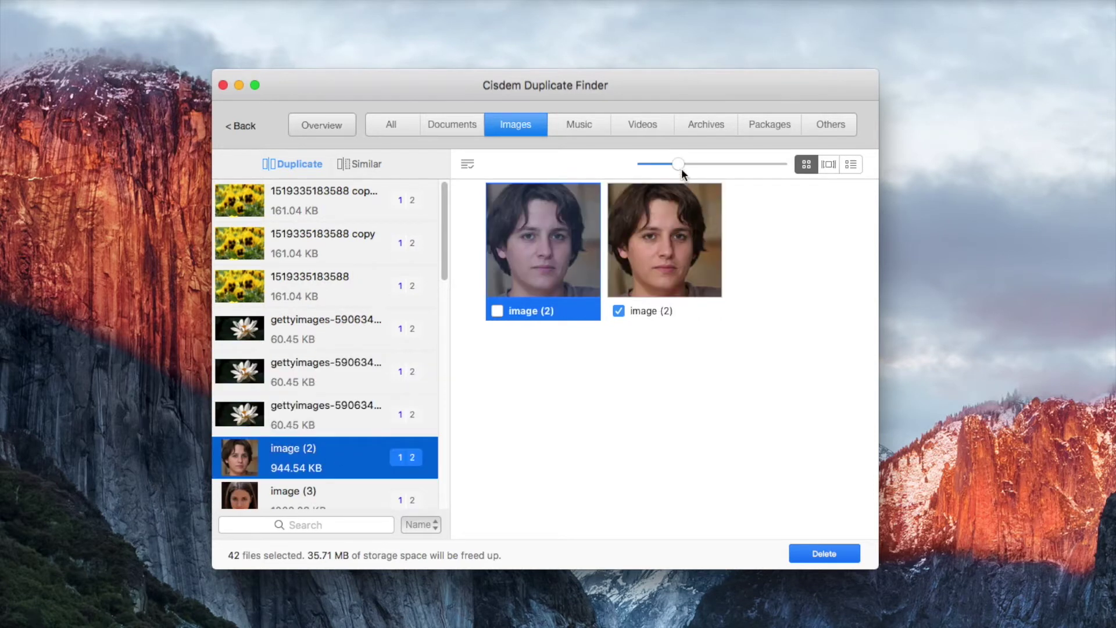
{"action": "left_click", "coordinate": [310, 365]}
Enlarge the thumbnails, try the details and large-preview views, and widen the window.
{"action": "left_click_drag", "start_coordinate": [700, 158], "coordinate": [735, 166]}
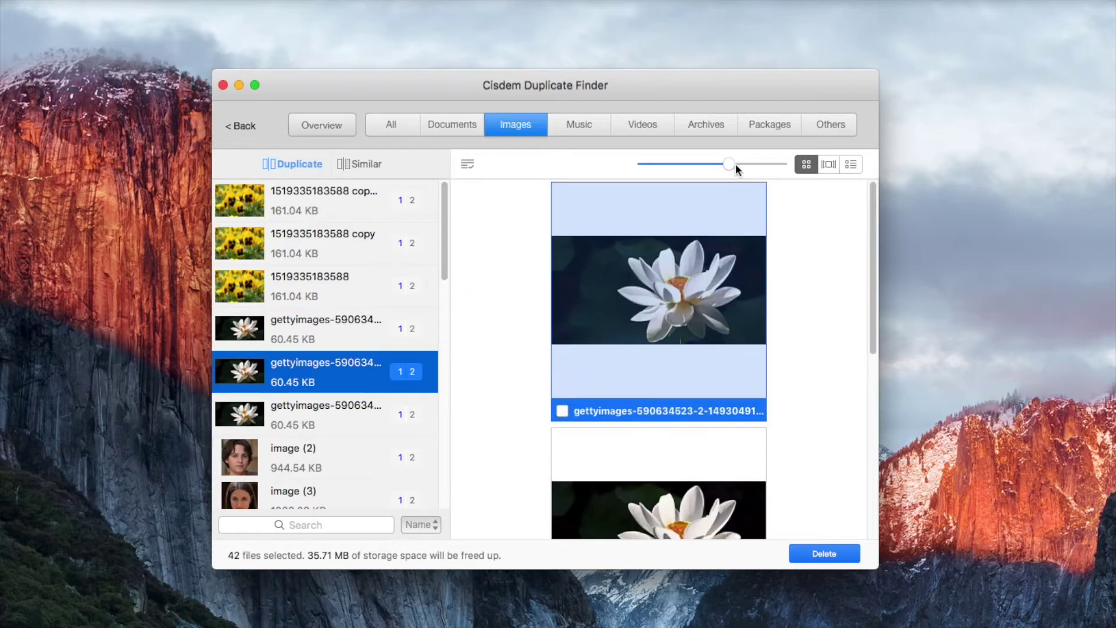
{"action": "left_click", "coordinate": [852, 164]}
{"action": "scroll", "coordinate": [615, 320], "scroll_direction": "up", "scroll_amount": 3}
{"action": "scroll", "coordinate": [619, 308], "scroll_direction": "up", "scroll_amount": 1}
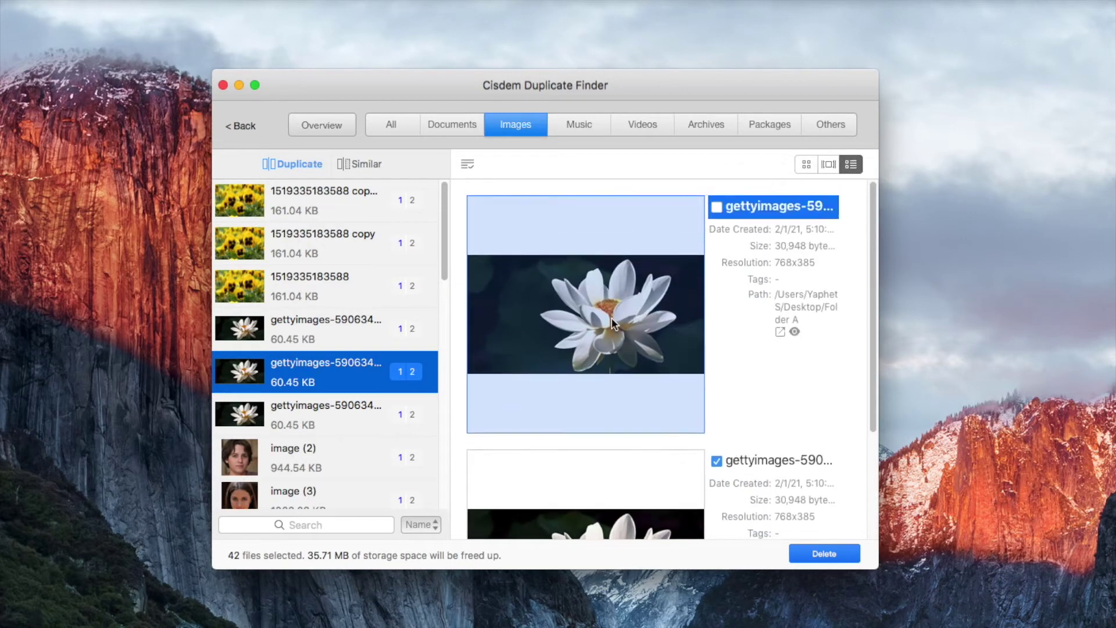
{"action": "left_click", "coordinate": [829, 165]}
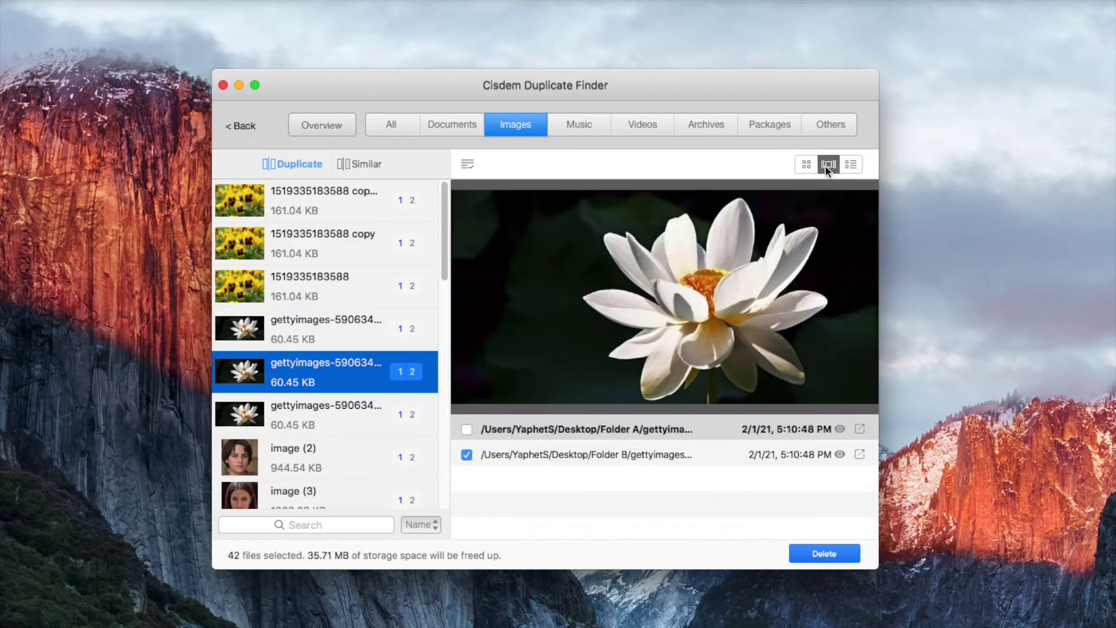
{"action": "left_click", "coordinate": [806, 165]}
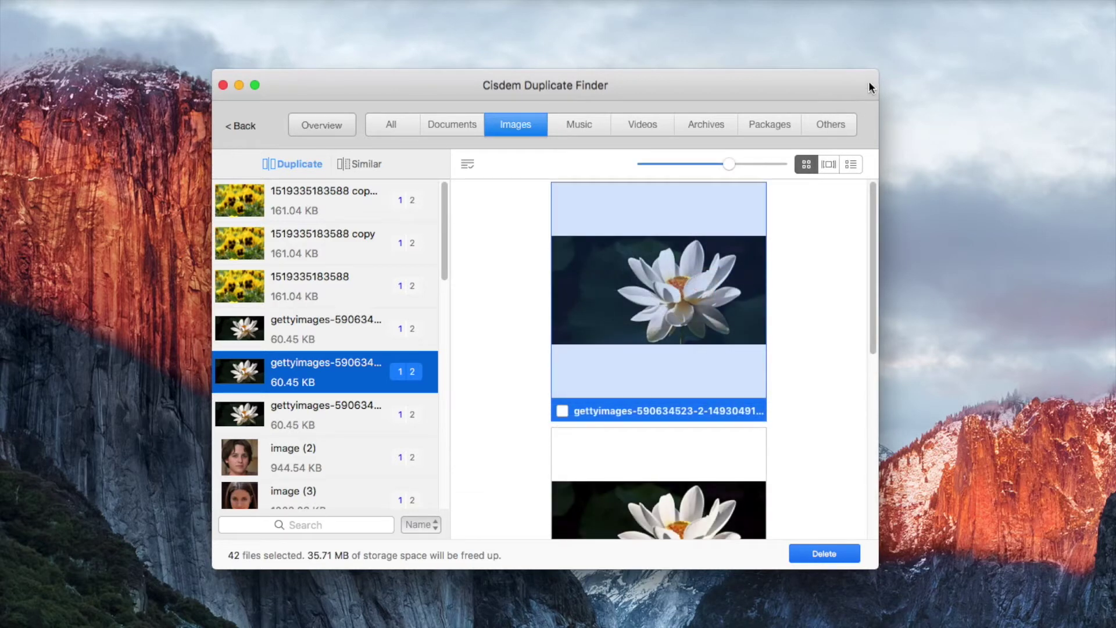
{"action": "left_click_drag", "start_coordinate": [905, 82], "coordinate": [964, 87]}
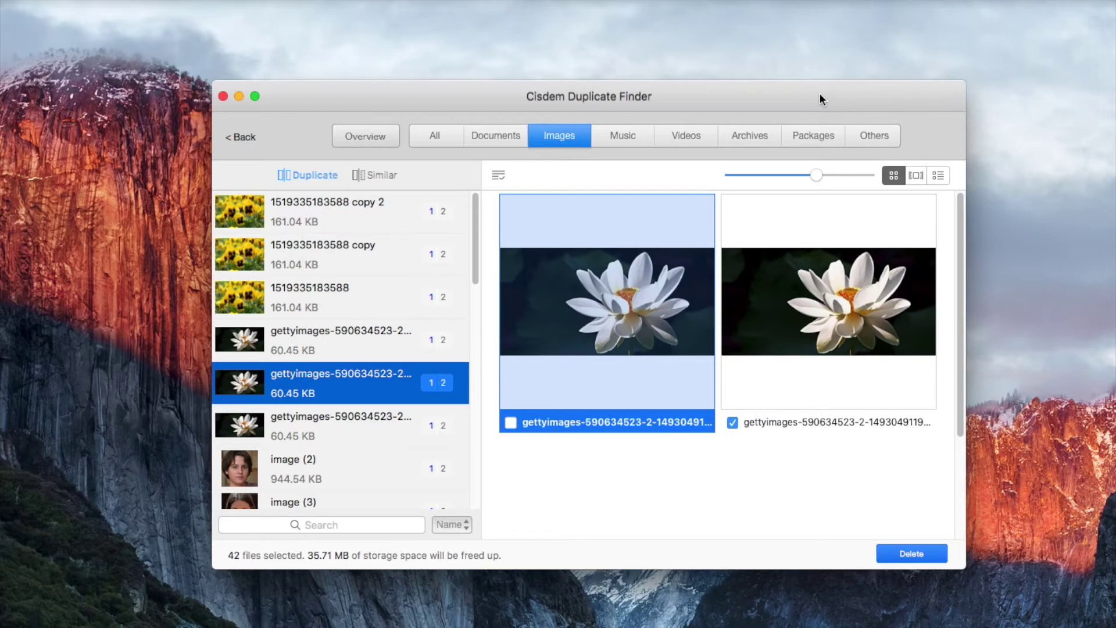
{"action": "left_click", "coordinate": [388, 210]}
{"action": "left_click", "coordinate": [382, 264]}
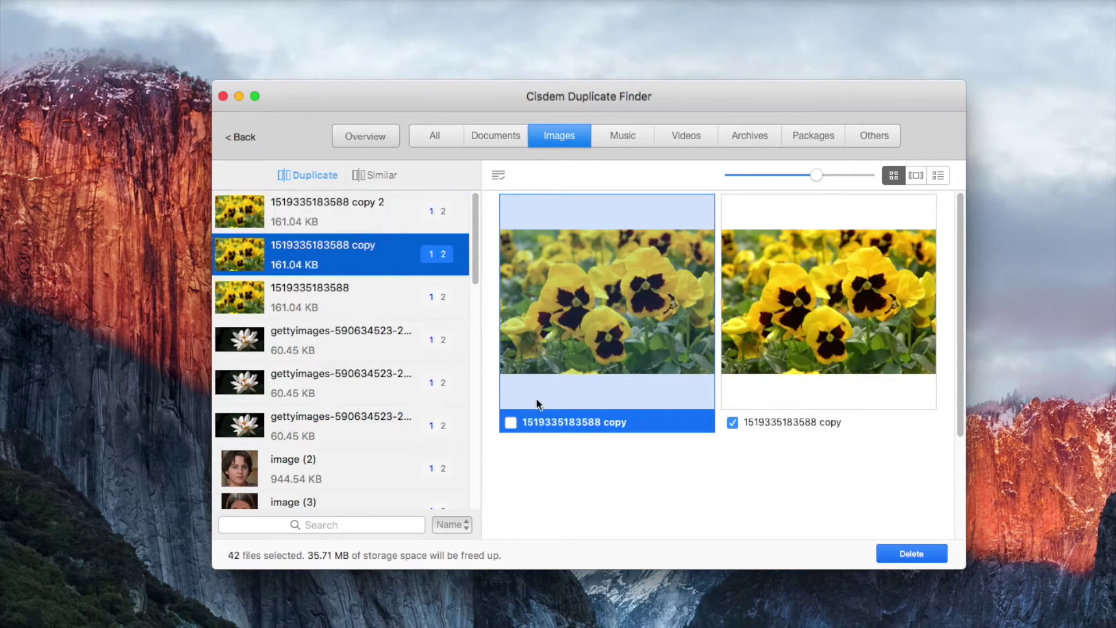
{"action": "left_click", "coordinate": [379, 302]}
{"action": "left_click", "coordinate": [381, 333]}
{"action": "left_click", "coordinate": [380, 375]}
{"action": "left_click", "coordinate": [371, 414]}
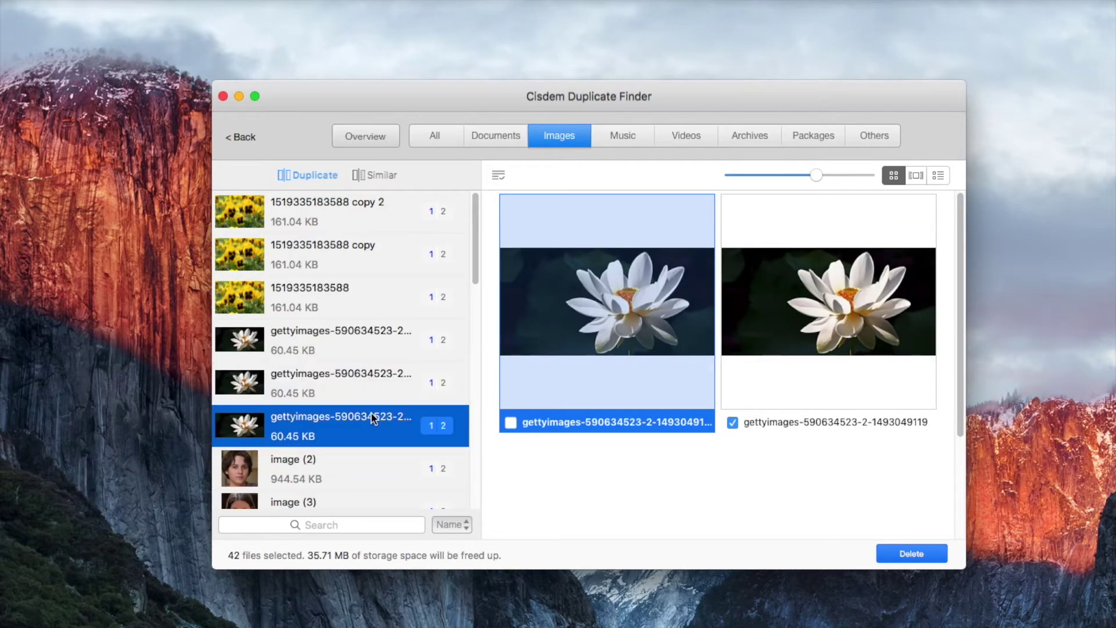
{"action": "left_click", "coordinate": [501, 175]}
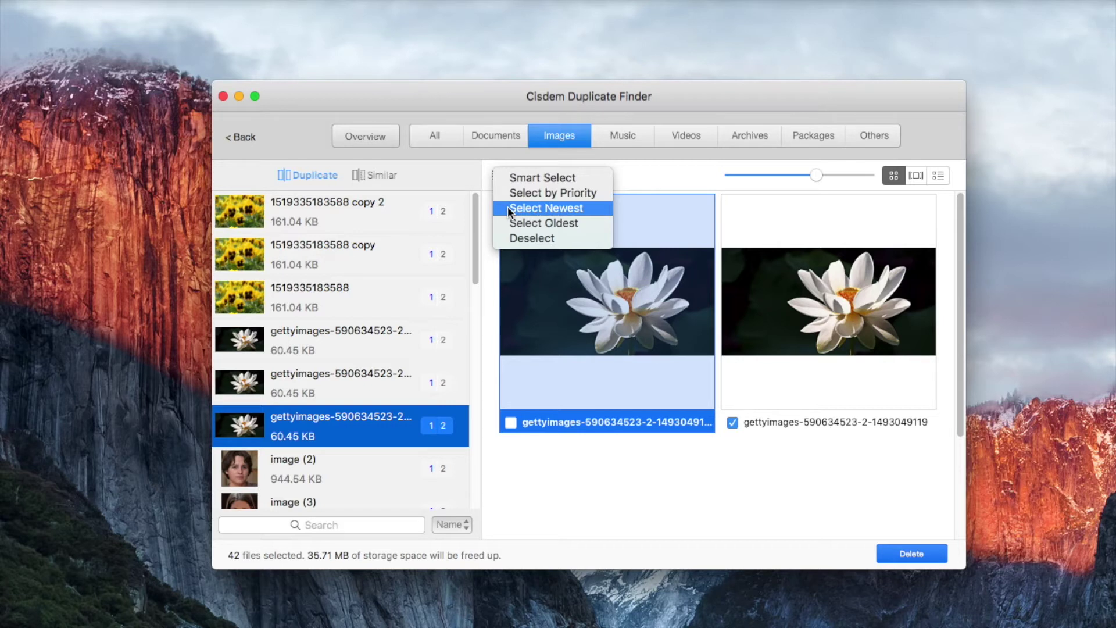
In the All tab, select every group with Cmd+A and apply Select Newest to mark the newest copies.
{"action": "left_click", "coordinate": [640, 174]}
{"action": "left_click", "coordinate": [438, 136]}
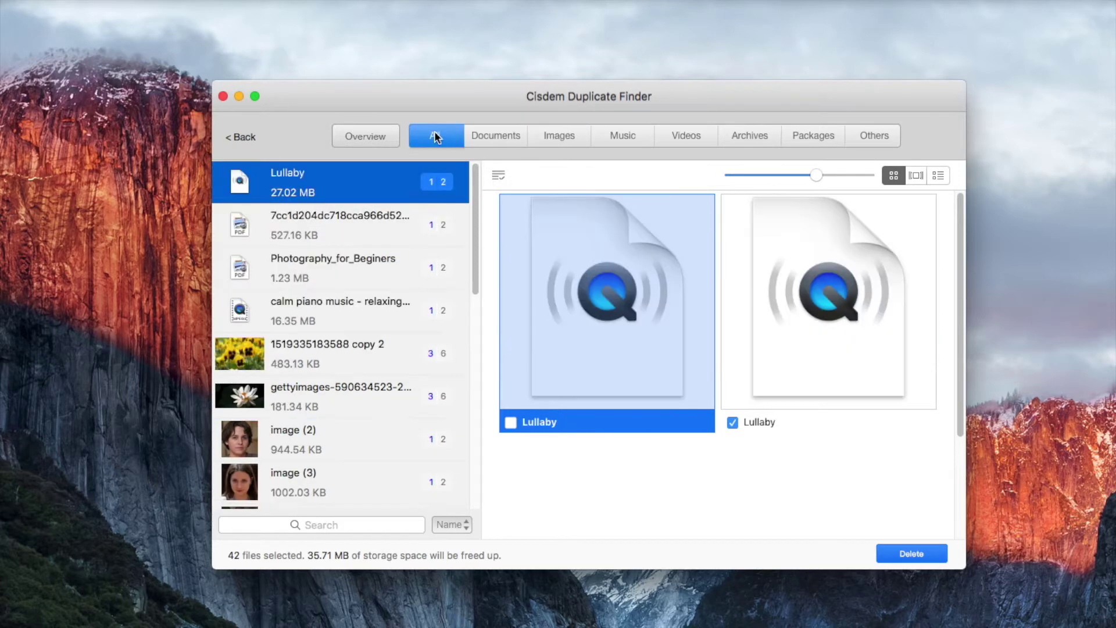
{"action": "key", "text": "super+a"}
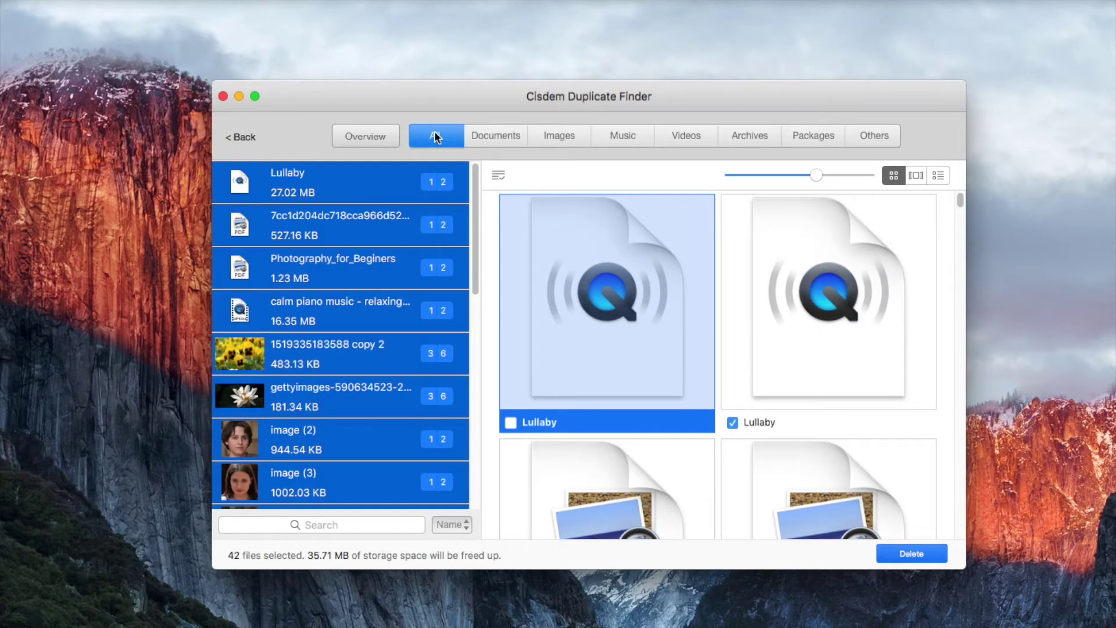
{"action": "left_click", "coordinate": [499, 177]}
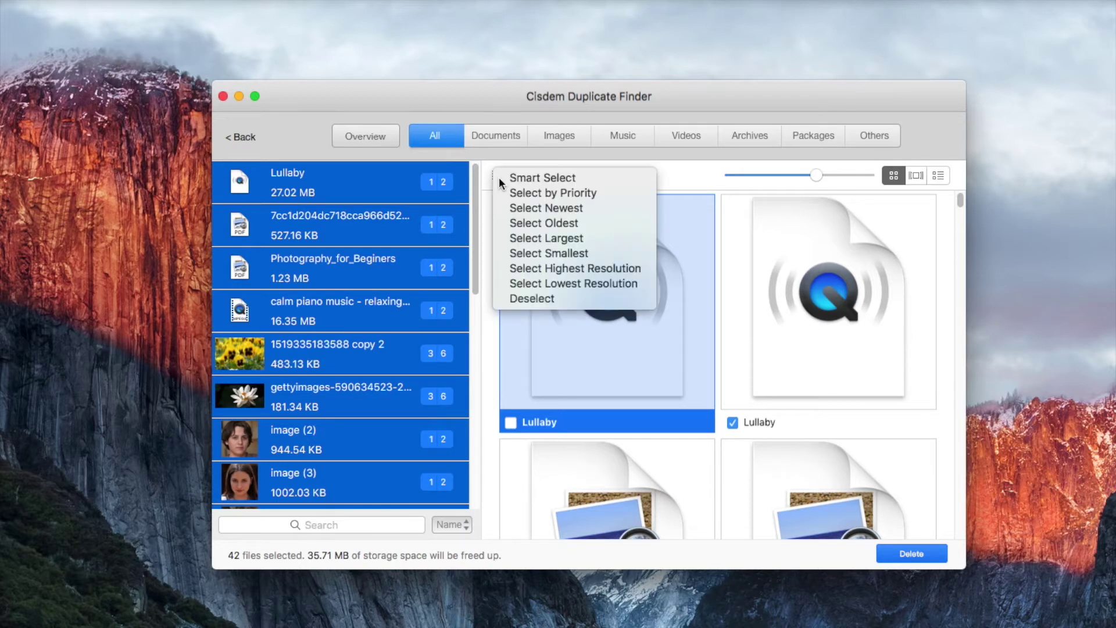
{"action": "left_click", "coordinate": [509, 207]}
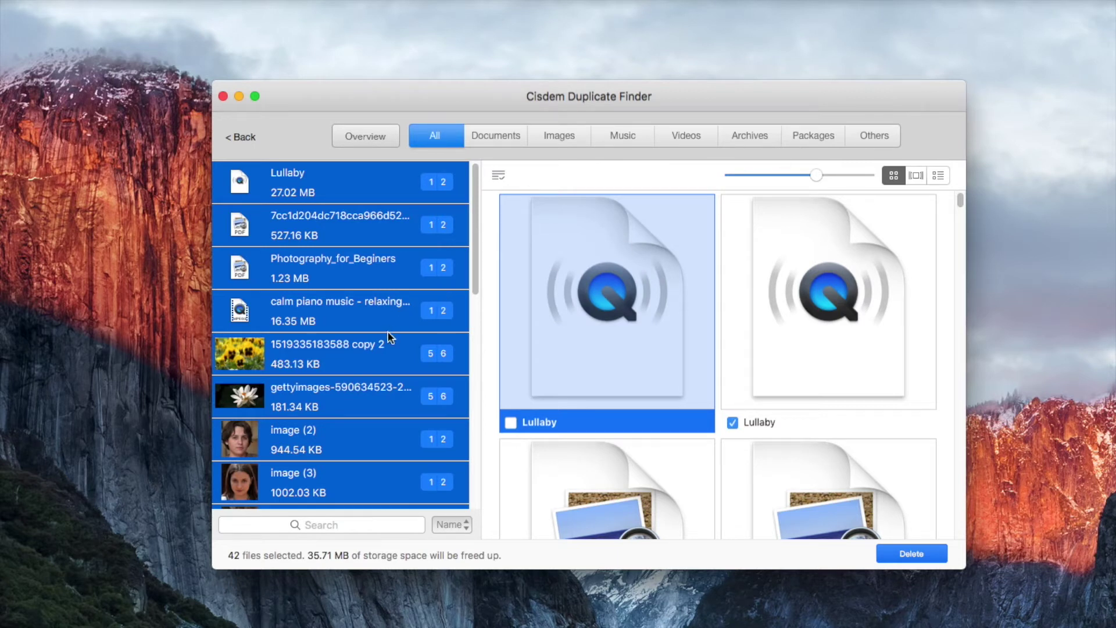
{"action": "scroll", "coordinate": [845, 372], "scroll_direction": "down", "scroll_amount": 3}
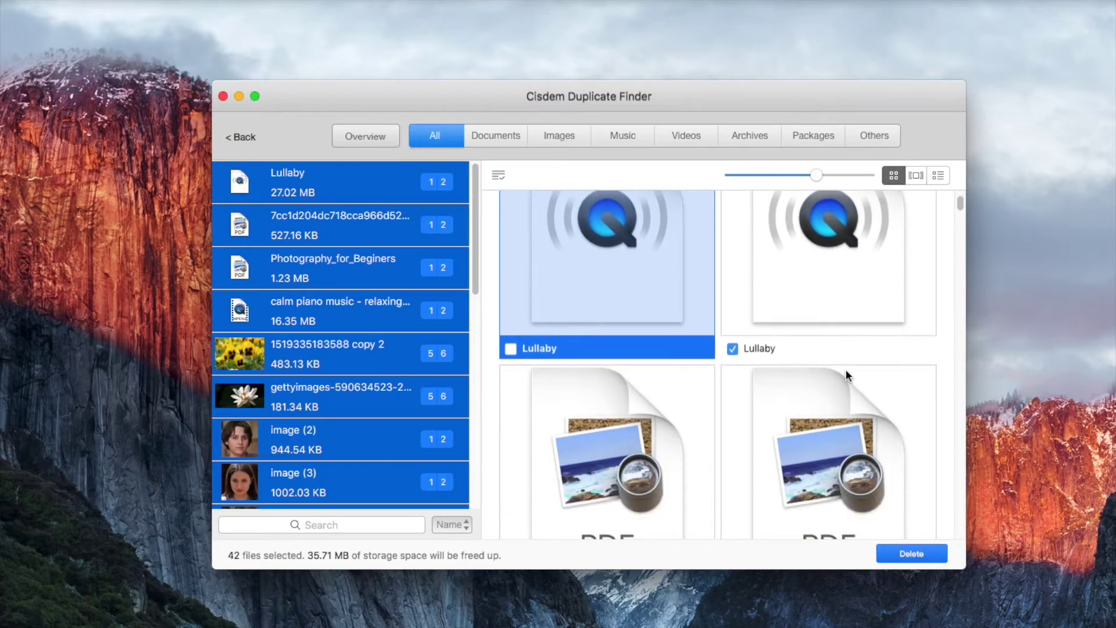
{"action": "scroll", "coordinate": [846, 372], "scroll_direction": "up", "scroll_amount": 3}
Delete the 42 marked duplicates (35.71 MB) and confirm moving them to the Trash.
{"action": "left_click", "coordinate": [923, 558]}
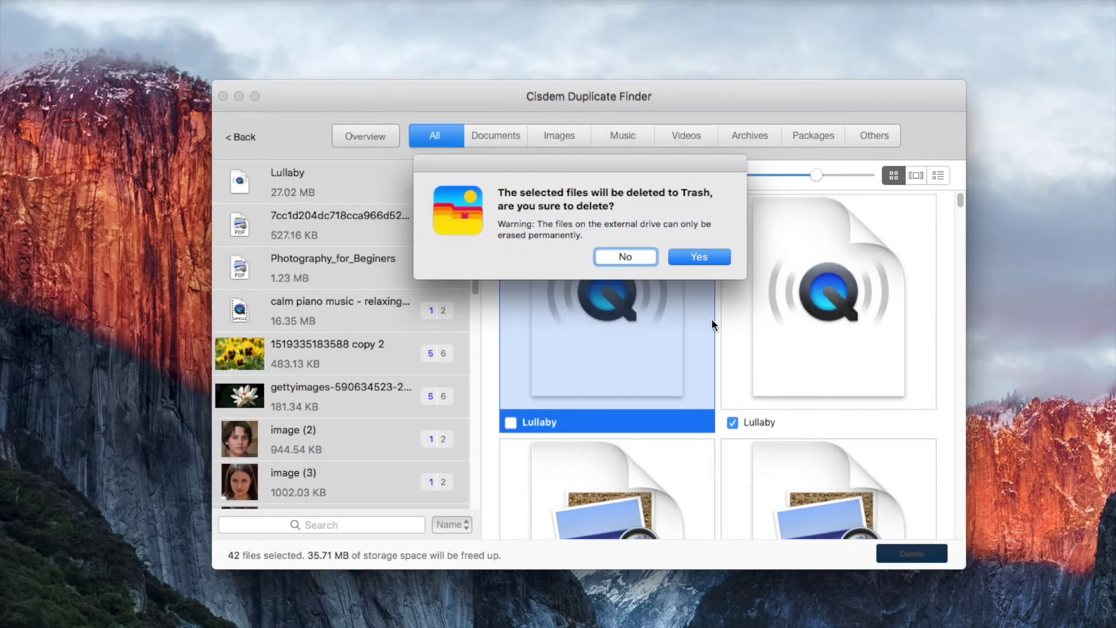
{"action": "left_click", "coordinate": [699, 258]}
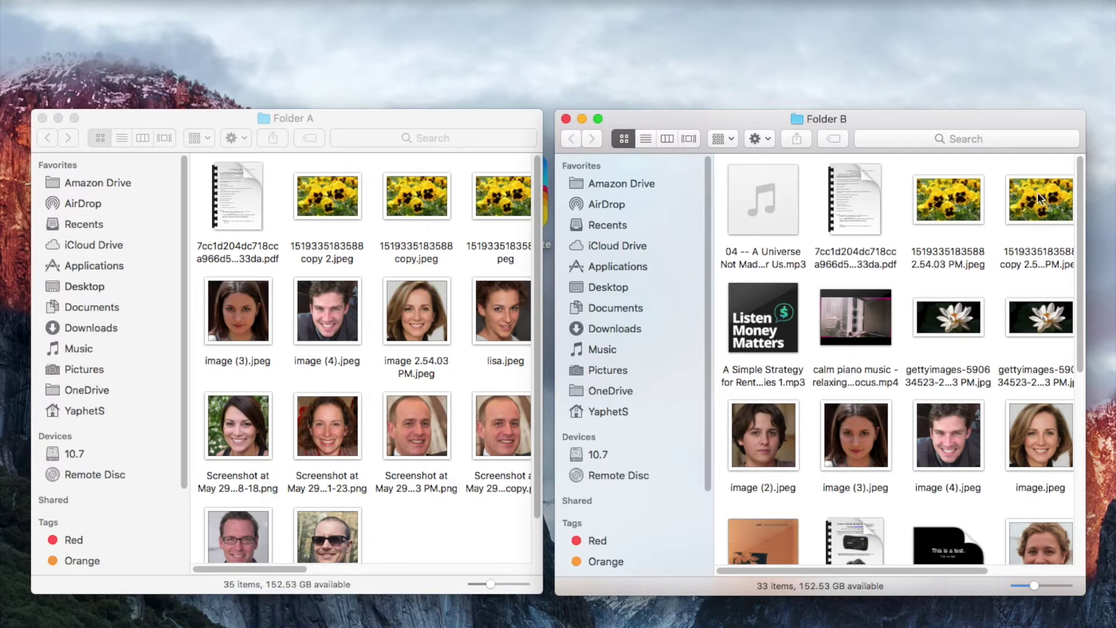
Inspect the remaining pansy copy, image (4).jpeg and image (3).jpeg in Folder A.
{"action": "left_click", "coordinate": [324, 204]}
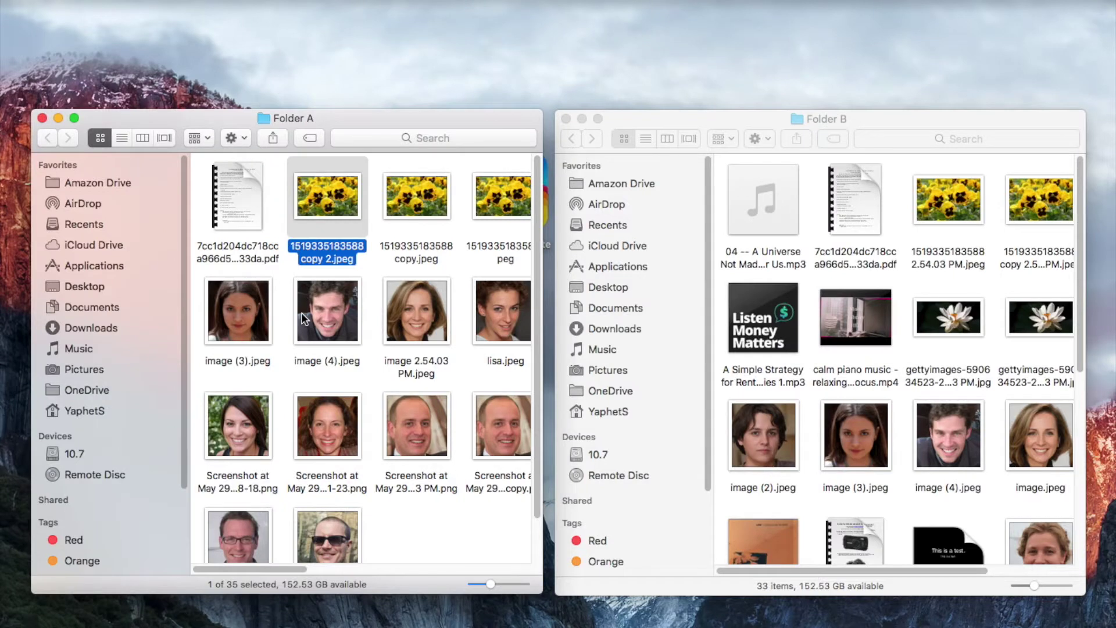
{"action": "left_click", "coordinate": [302, 319]}
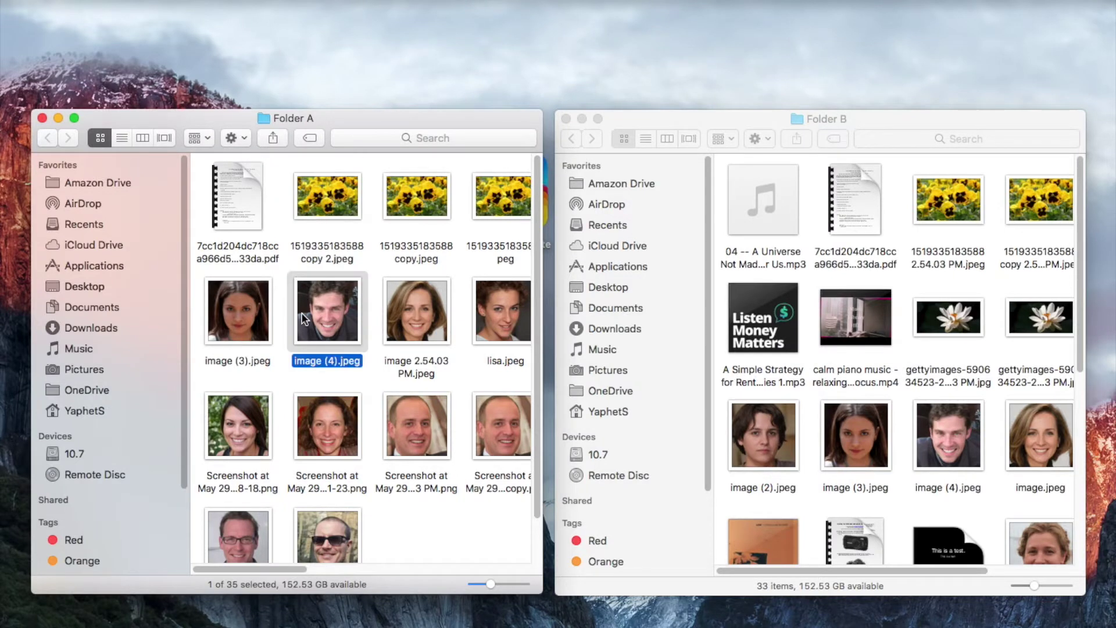
{"action": "left_click", "coordinate": [247, 327]}
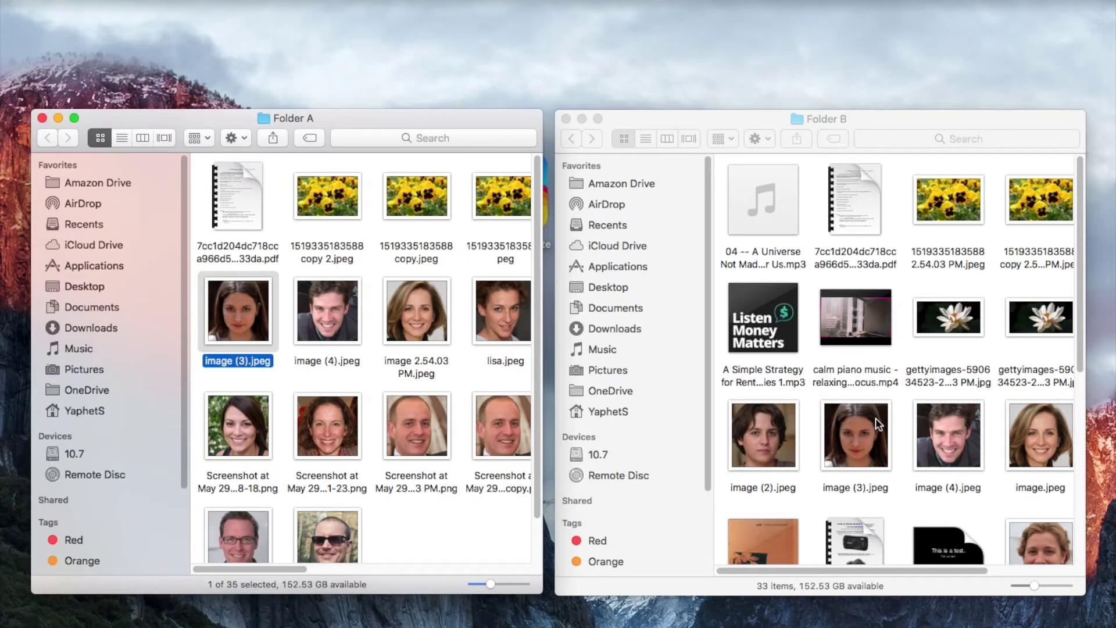
Close the Folder A and Folder B windows and relaunch Cisdem Duplicate Finder.
{"action": "left_click", "coordinate": [42, 118]}
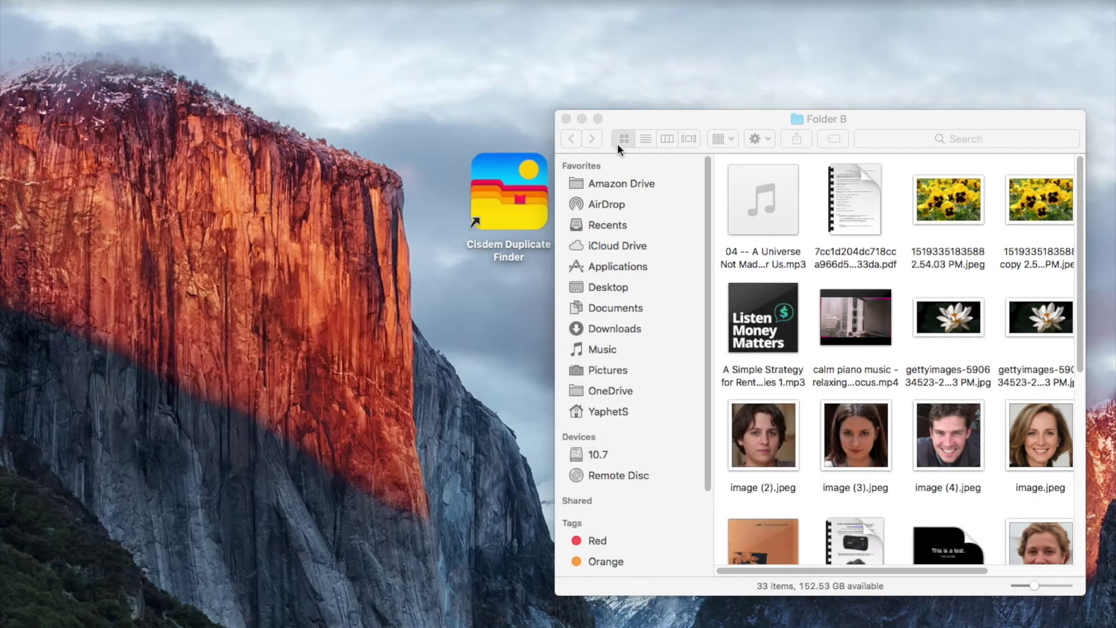
{"action": "left_click", "coordinate": [579, 118]}
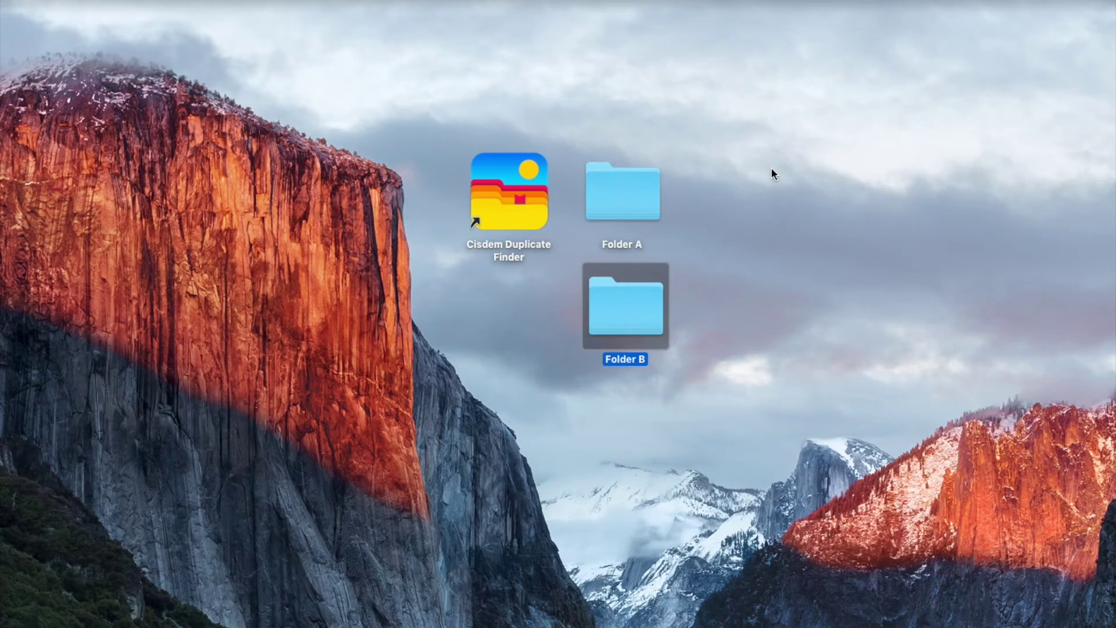
{"action": "double_click", "coordinate": [491, 204]}
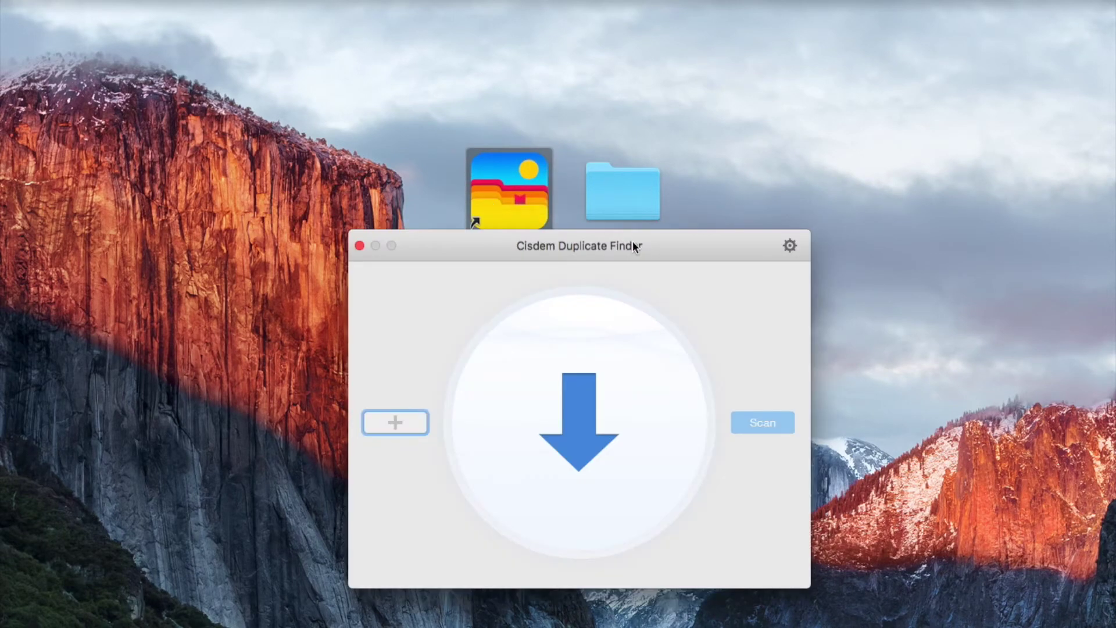
Drag Folder A and Folder B from the desktop into the app's drop circle.
{"action": "left_click_drag", "start_coordinate": [637, 243], "coordinate": [390, 165]}
{"action": "left_click_drag", "start_coordinate": [600, 187], "coordinate": [335, 288]}
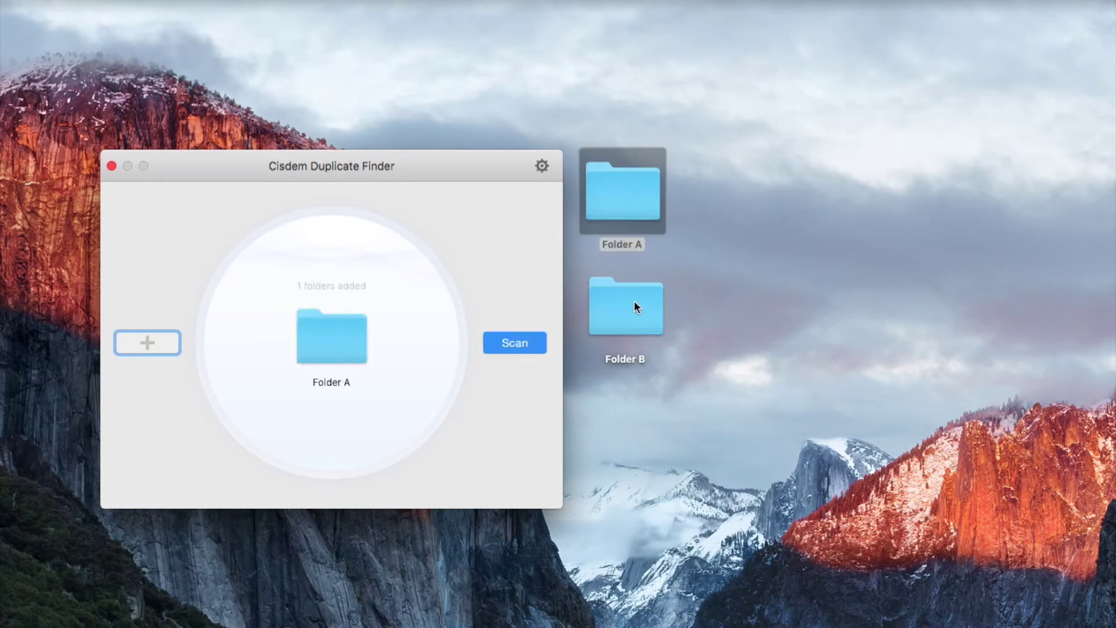
{"action": "left_click_drag", "start_coordinate": [633, 300], "coordinate": [430, 348]}
{"action": "left_click_drag", "start_coordinate": [441, 166], "coordinate": [642, 138]}
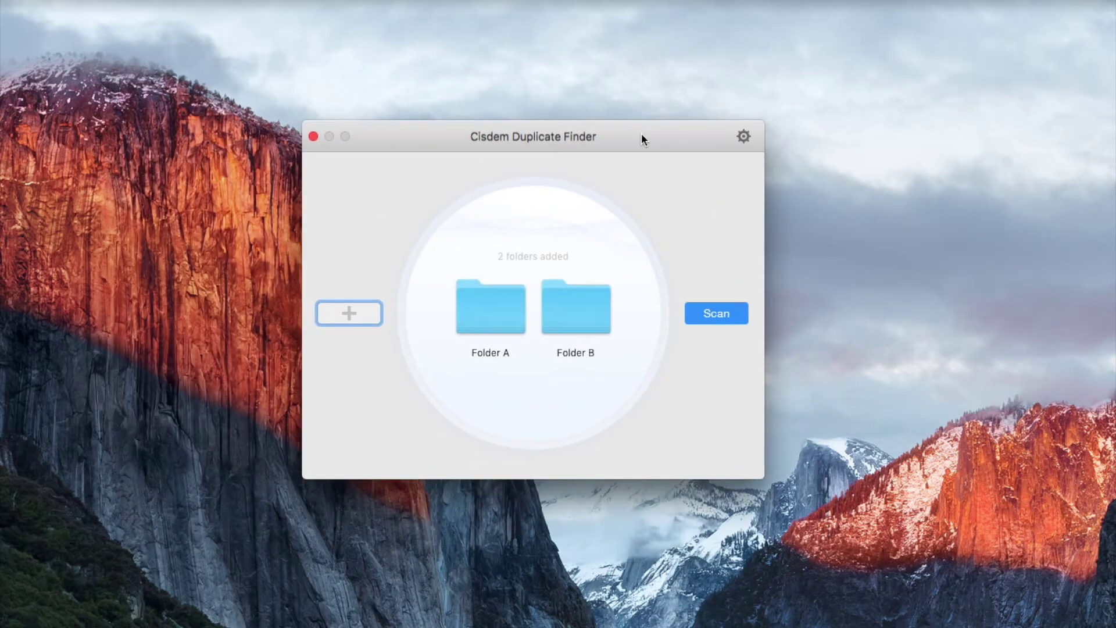
In Preferences > Selection, choose 'Select duplicates for removal from prioritized location'.
{"action": "left_click", "coordinate": [738, 140]}
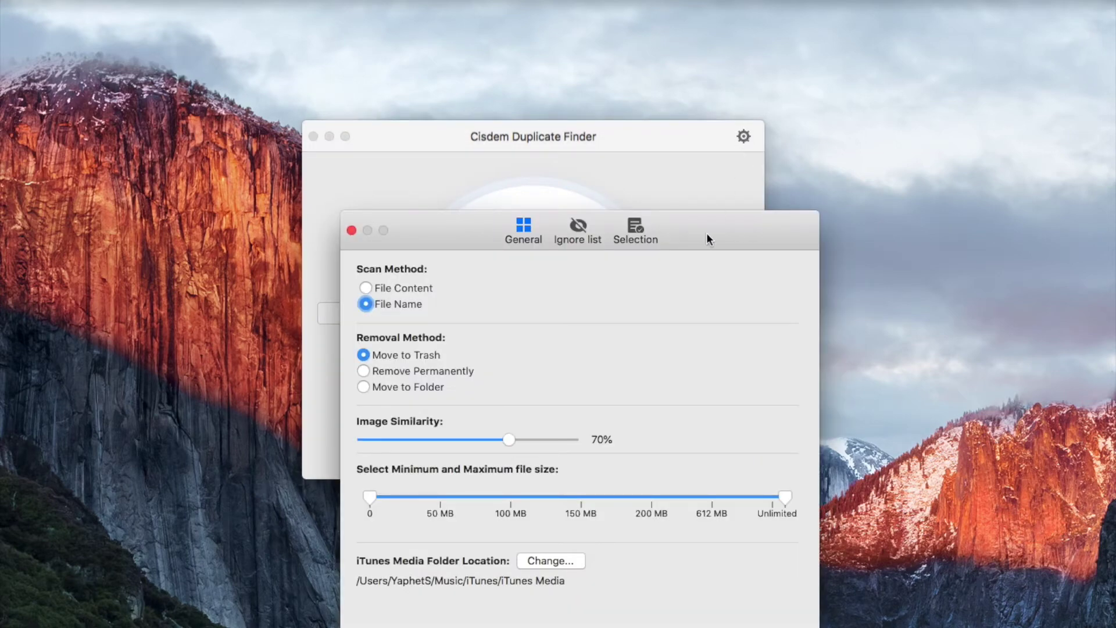
{"action": "left_click_drag", "start_coordinate": [704, 151], "coordinate": [697, 126]}
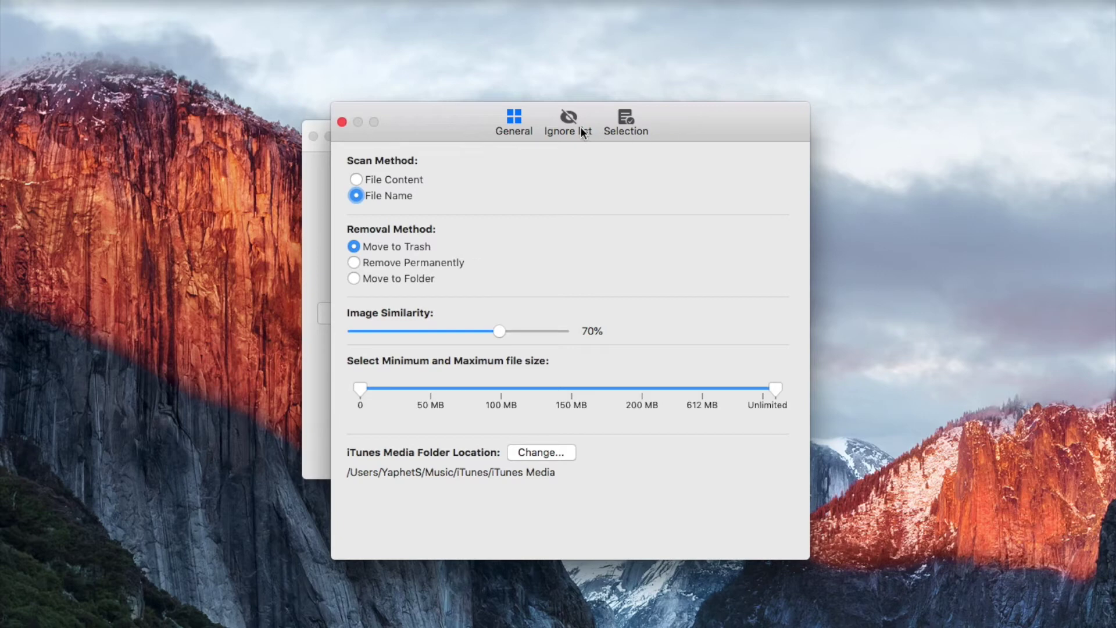
{"action": "left_click", "coordinate": [625, 122]}
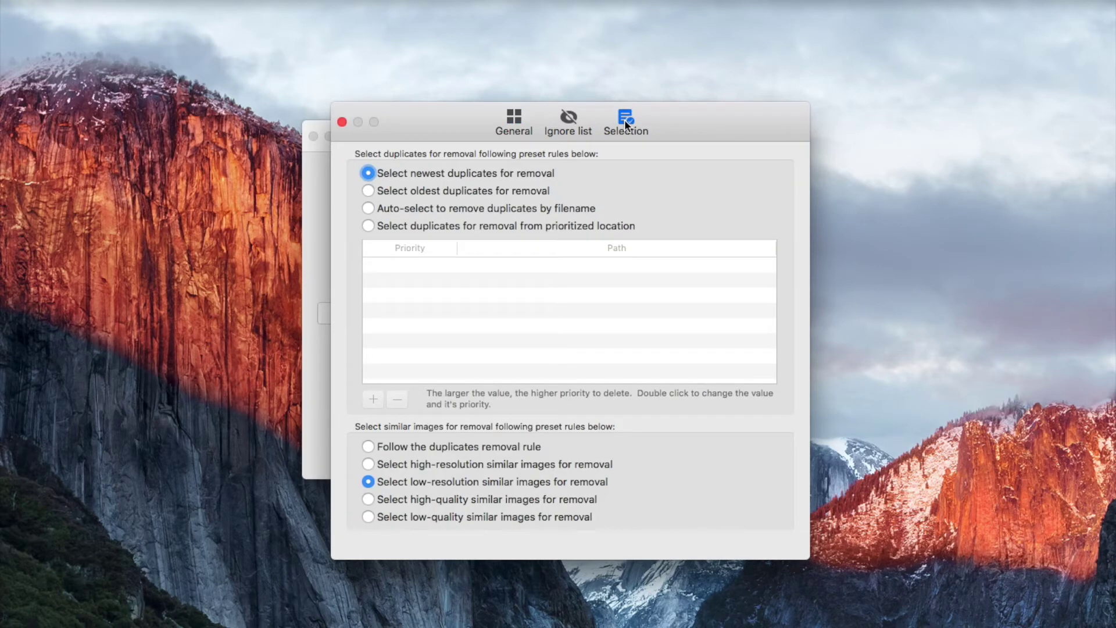
{"action": "left_click", "coordinate": [369, 225]}
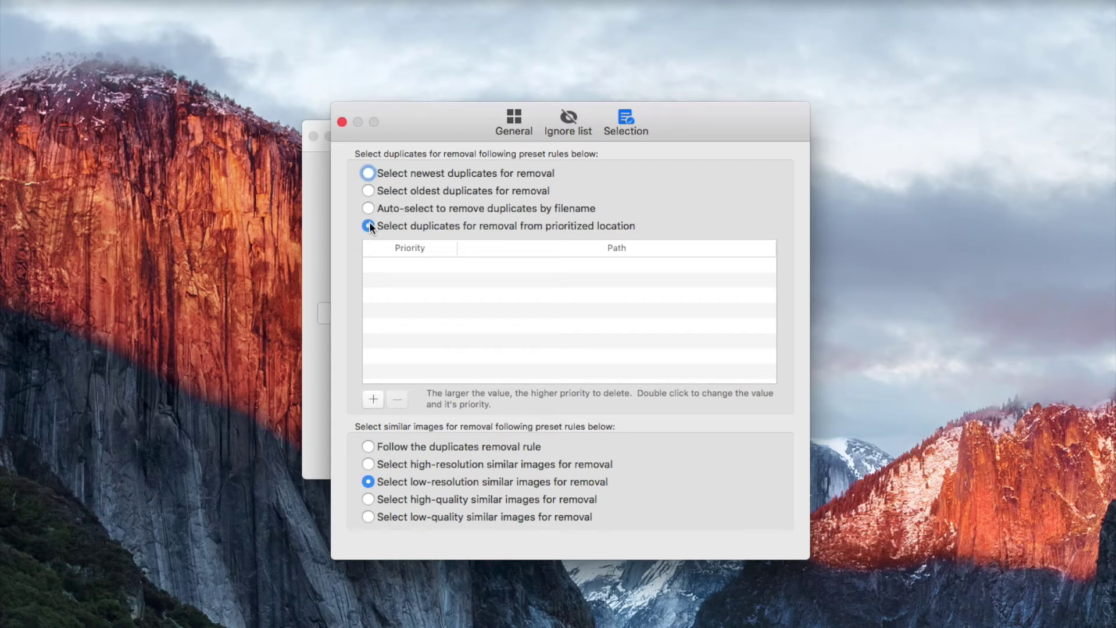
Add Folder A and then Folder B from the Desktop to the priority list.
{"action": "left_click", "coordinate": [375, 400]}
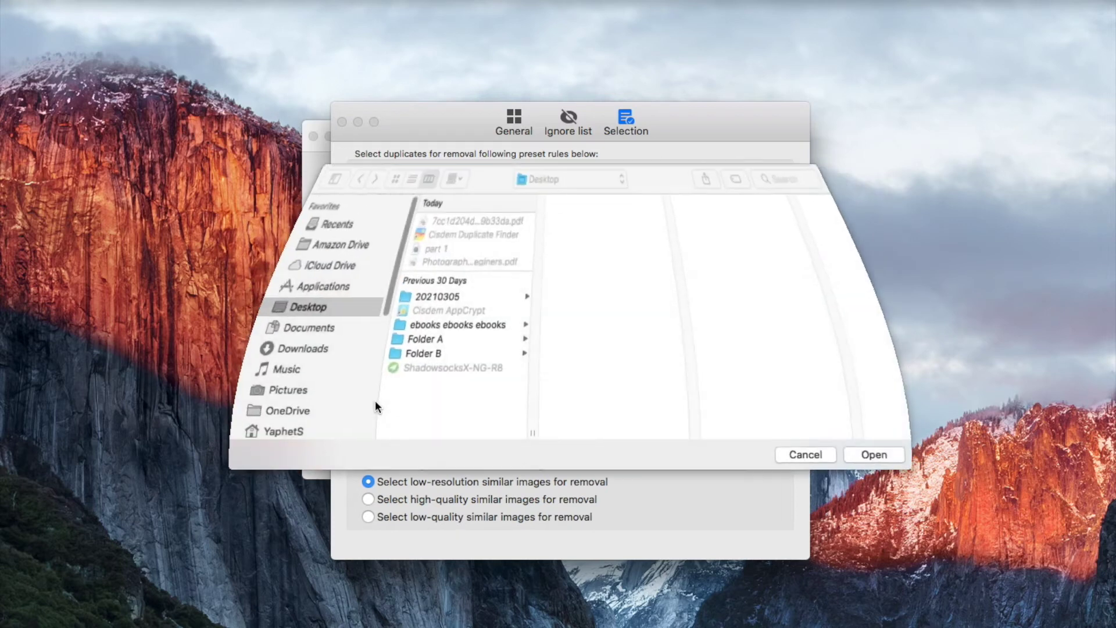
{"action": "left_click", "coordinate": [416, 338]}
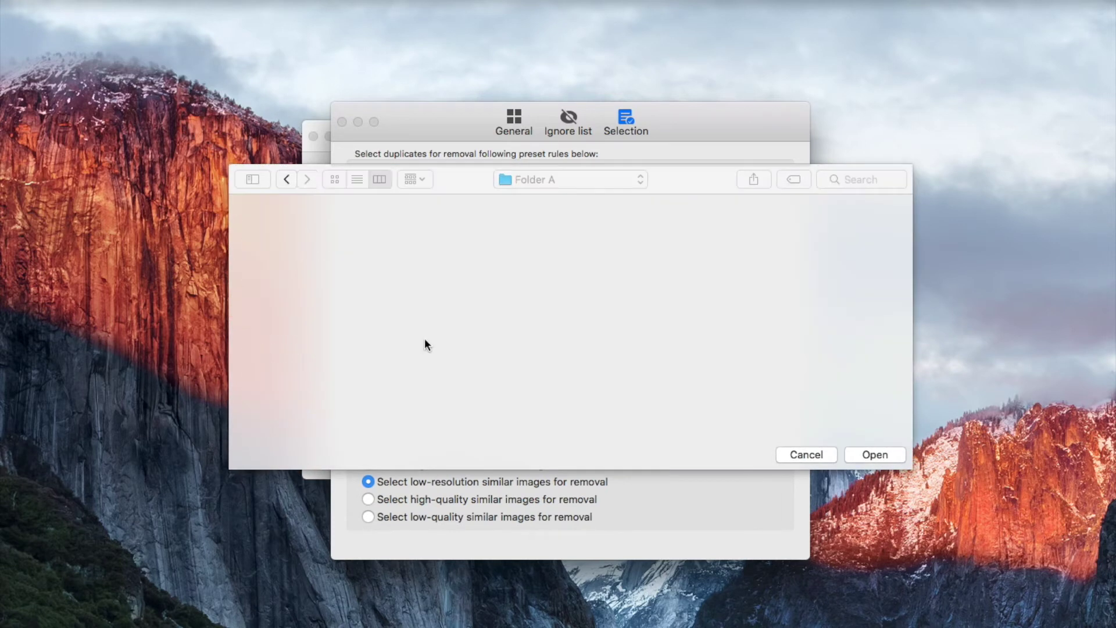
{"action": "left_click", "coordinate": [372, 399]}
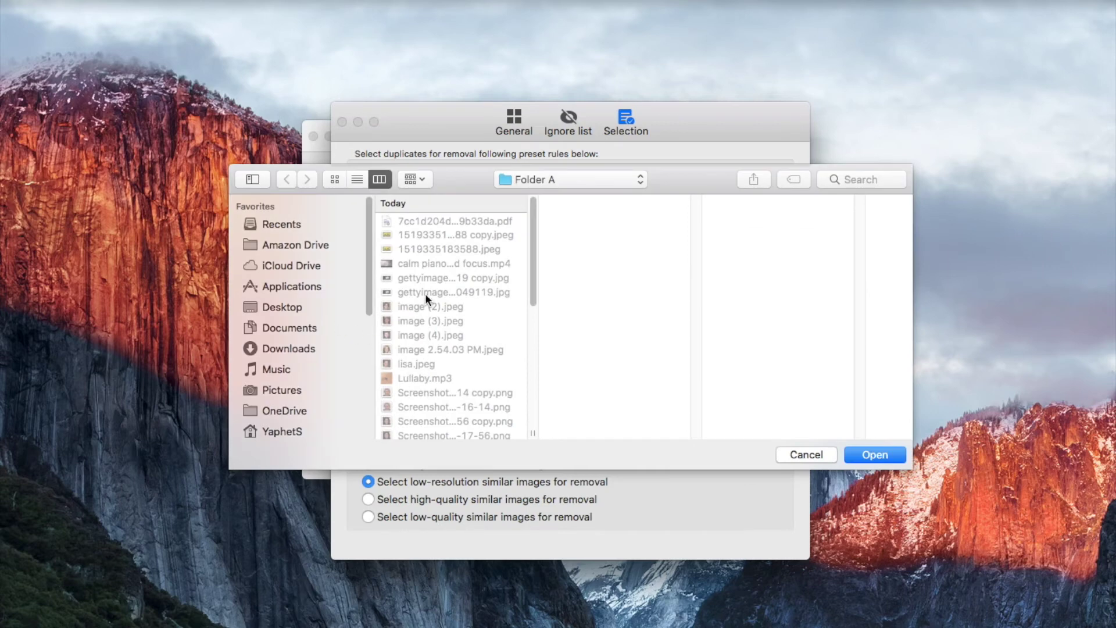
{"action": "left_click", "coordinate": [292, 308]}
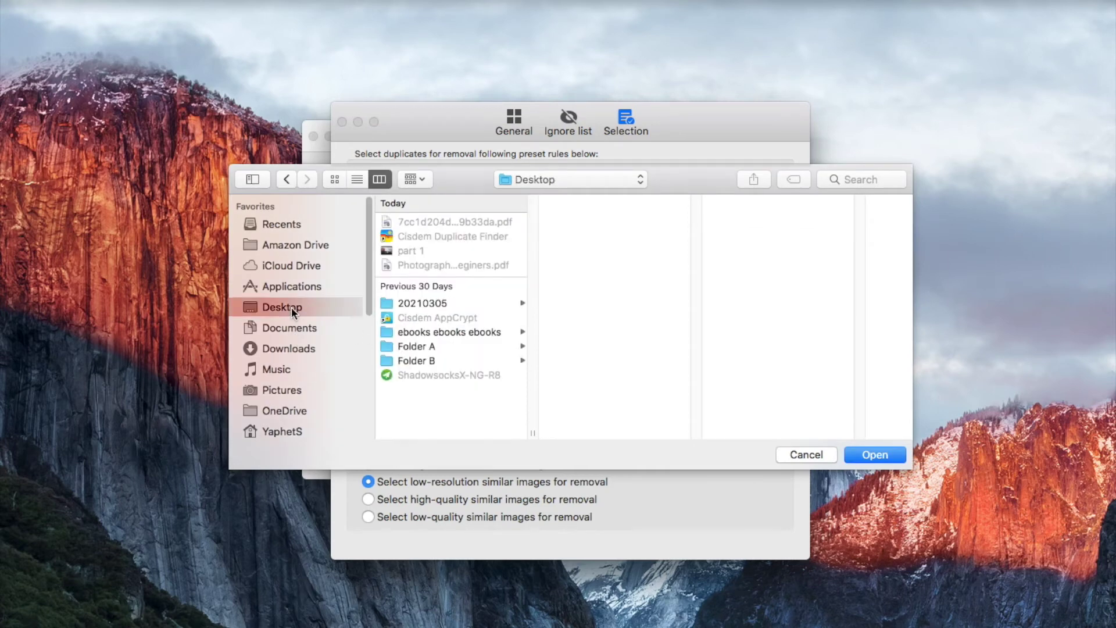
{"action": "left_click", "coordinate": [430, 359]}
{"action": "left_click", "coordinate": [875, 454]}
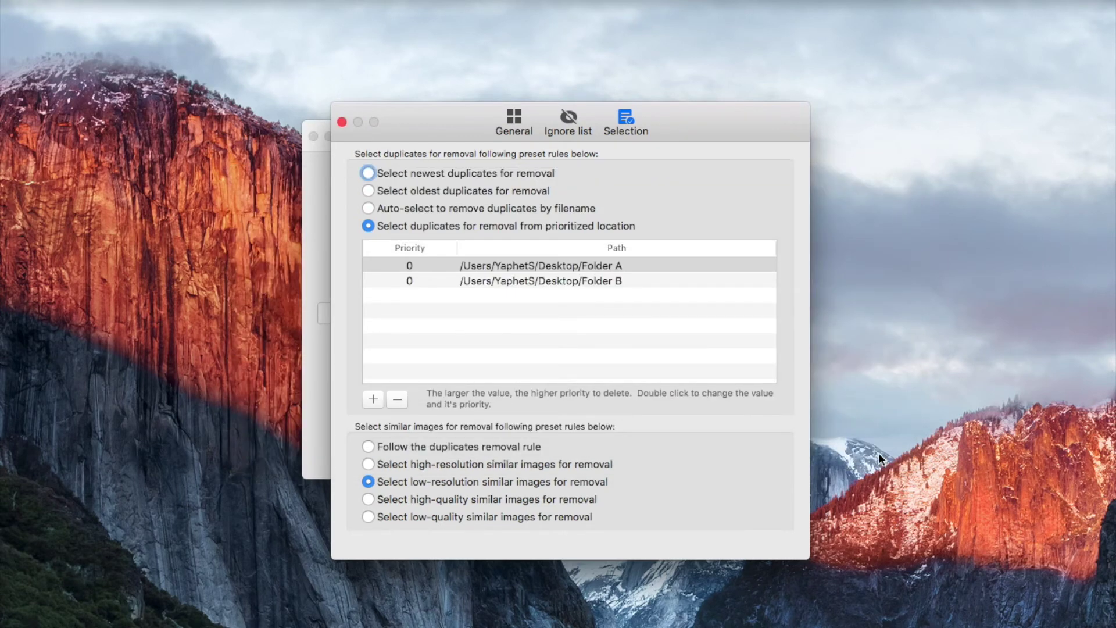
Enter priority 1 for Folder A and priority 10 for Folder B in the Priority column.
{"action": "double_click", "coordinate": [408, 267]}
{"action": "type", "text": "1"}
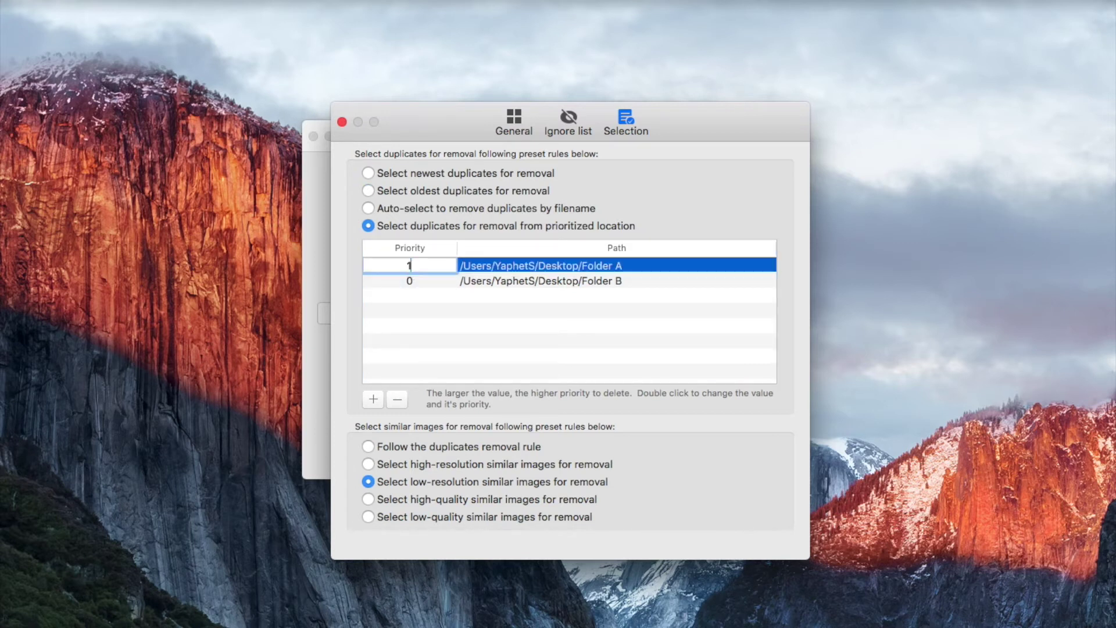
{"action": "key", "text": "Return"}
{"action": "left_click", "coordinate": [409, 281]}
{"action": "double_click", "coordinate": [409, 281]}
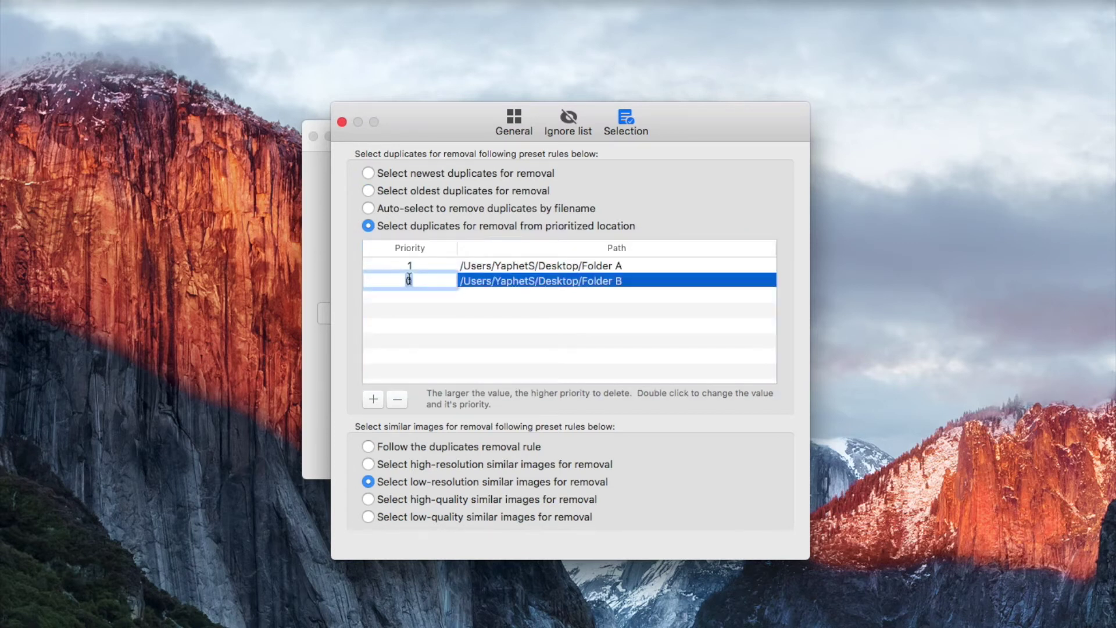
{"action": "type", "text": "10"}
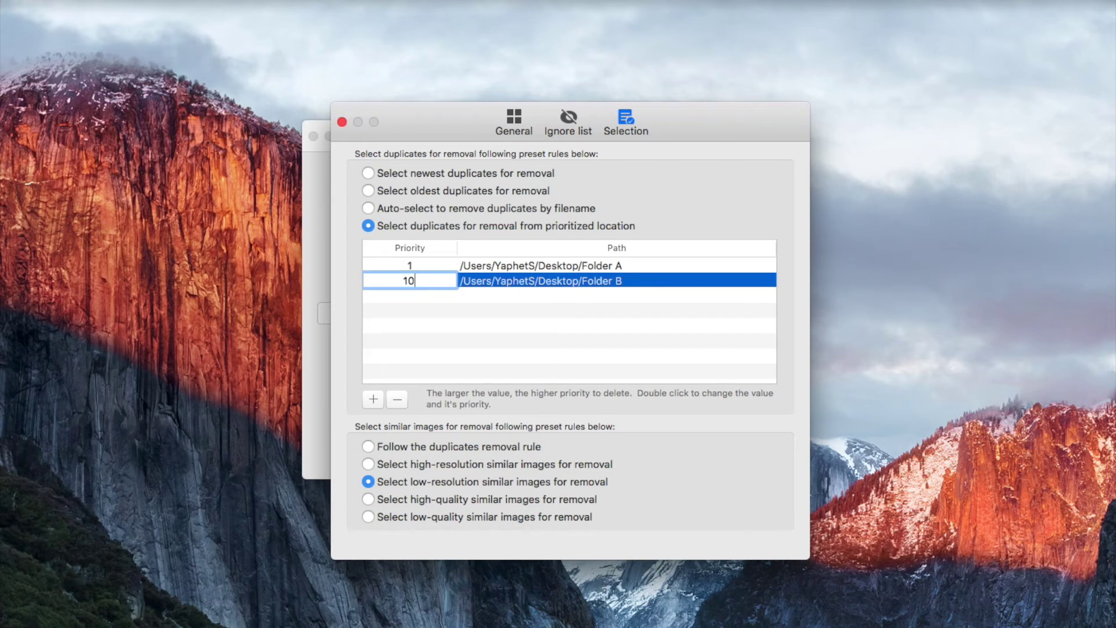
{"action": "key", "text": "Return"}
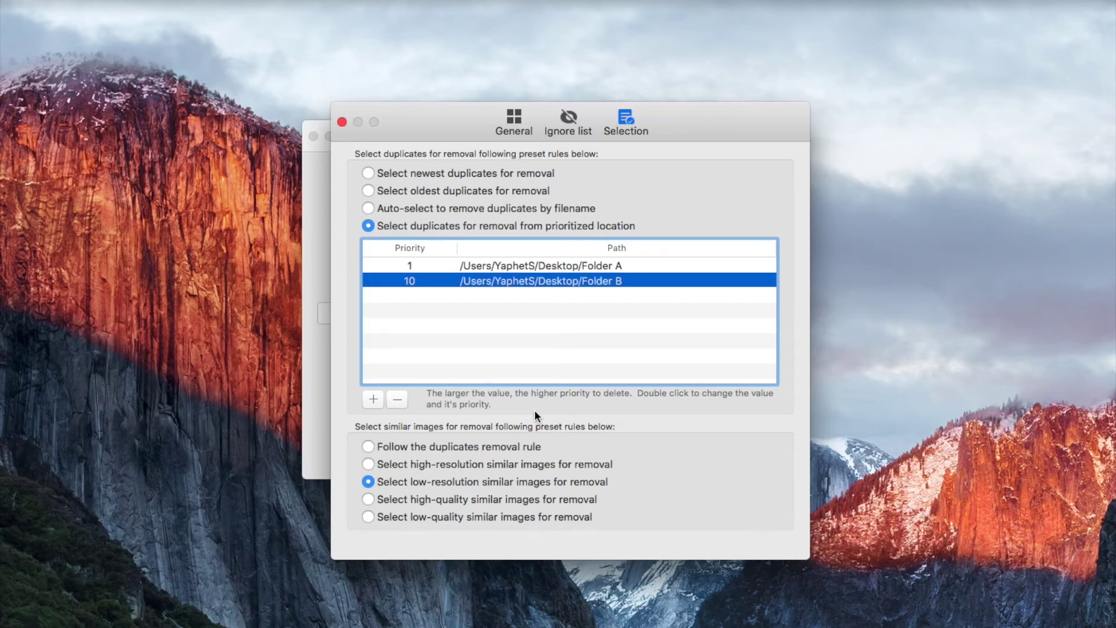
Check the Folder A and Folder B priority entries, then close Preferences.
{"action": "left_click", "coordinate": [443, 267]}
{"action": "left_click", "coordinate": [438, 281]}
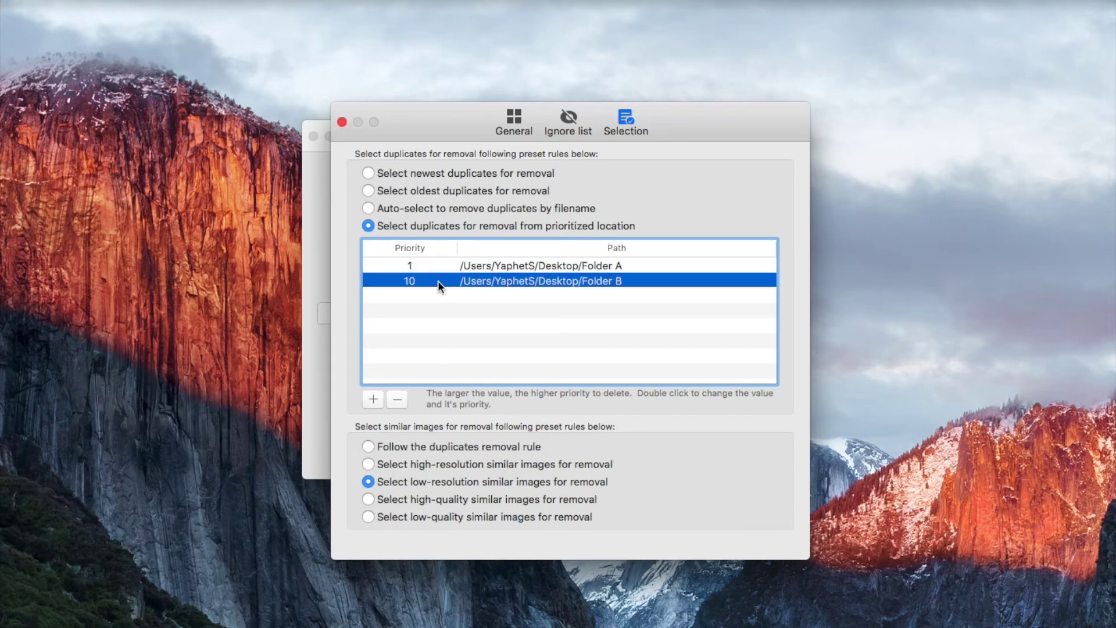
{"action": "left_click", "coordinate": [342, 122]}
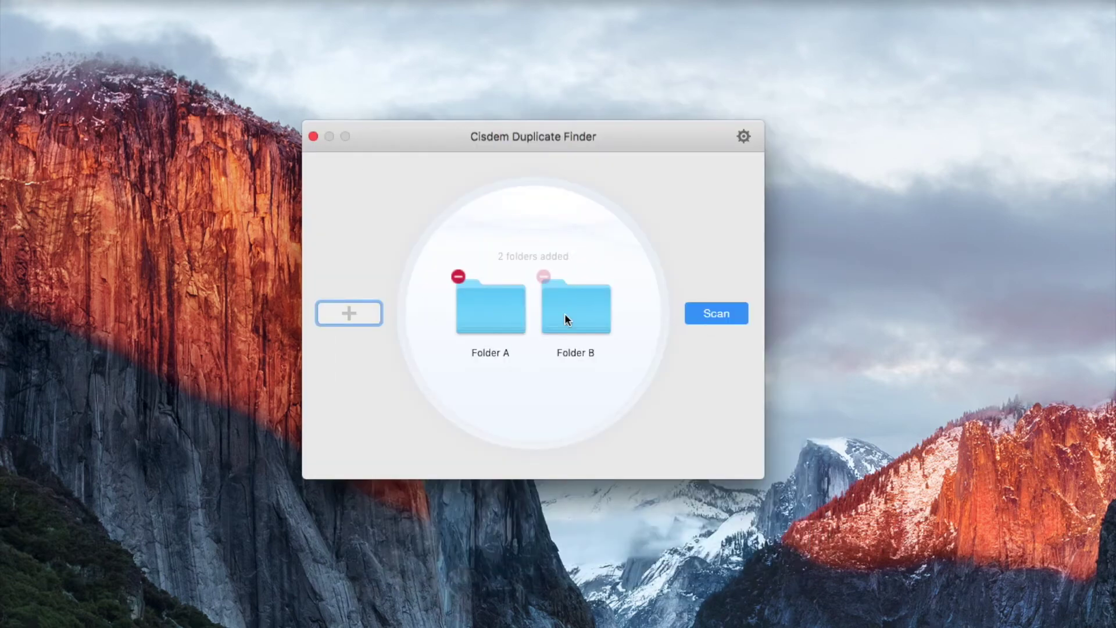
Scan both folders, browse the PDF, yellow pansy and white lotus groups, and select all groups.
{"action": "left_click", "coordinate": [705, 315]}
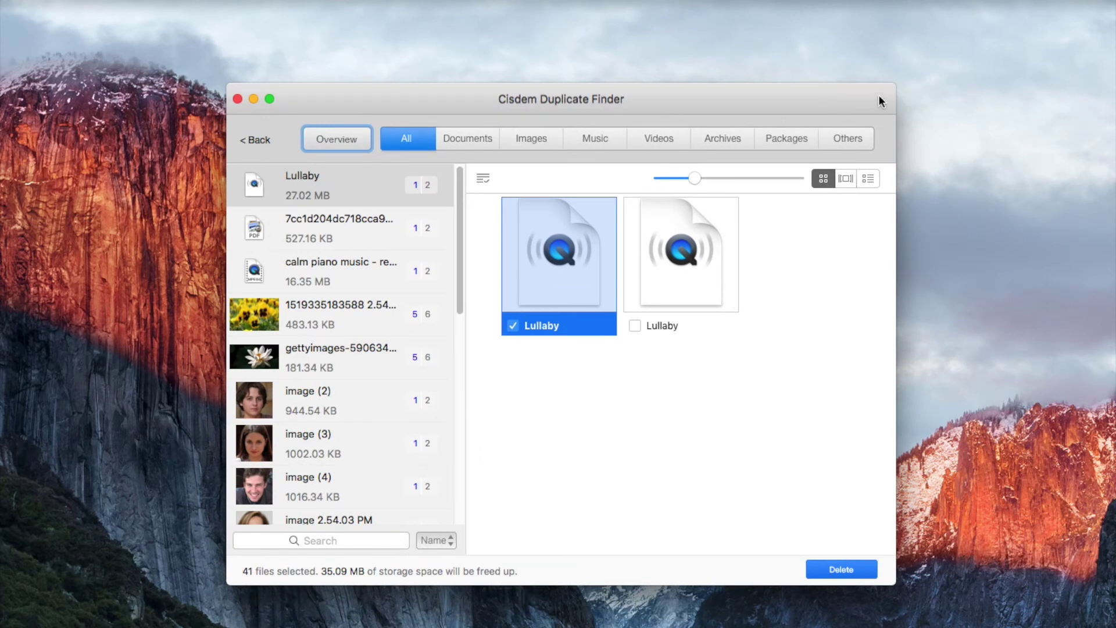
{"action": "left_click", "coordinate": [367, 232]}
{"action": "left_click", "coordinate": [357, 309]}
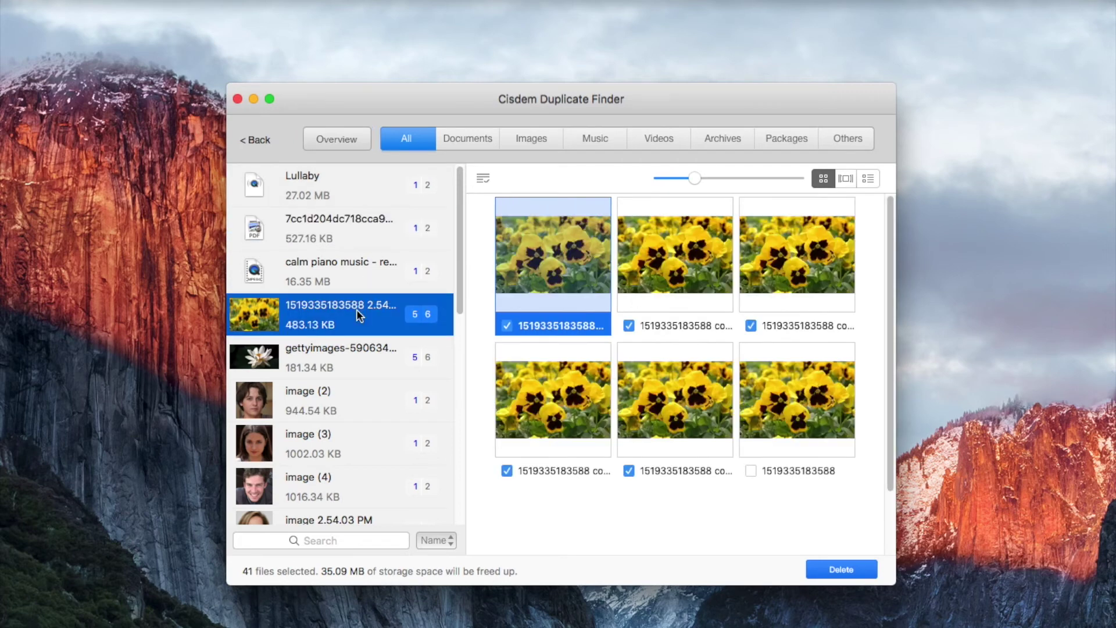
{"action": "left_click", "coordinate": [365, 361]}
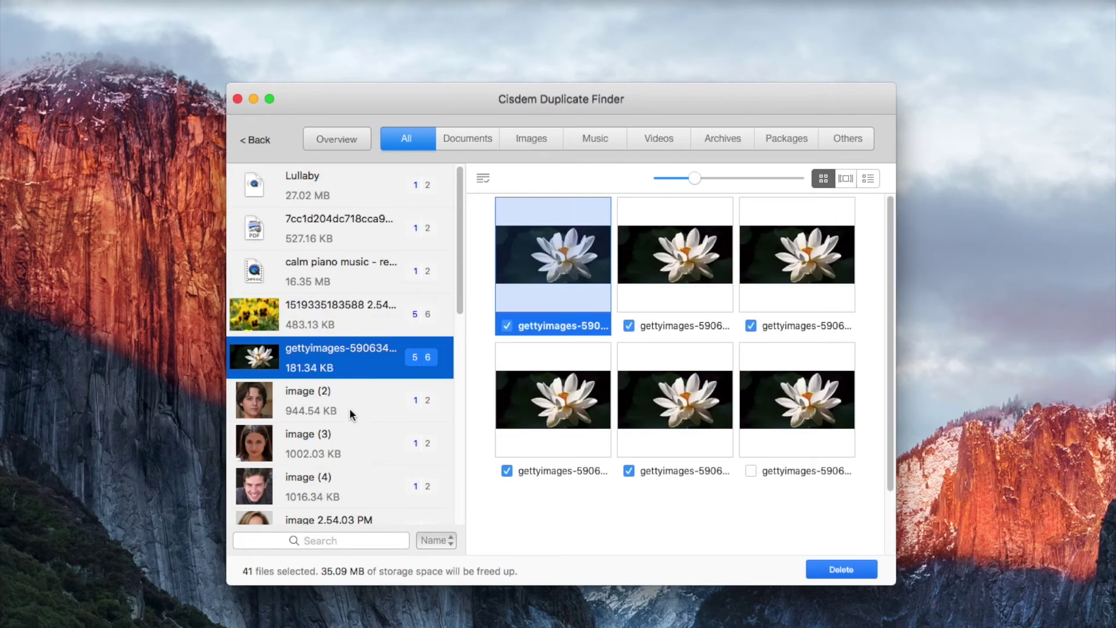
{"action": "left_click", "coordinate": [365, 308]}
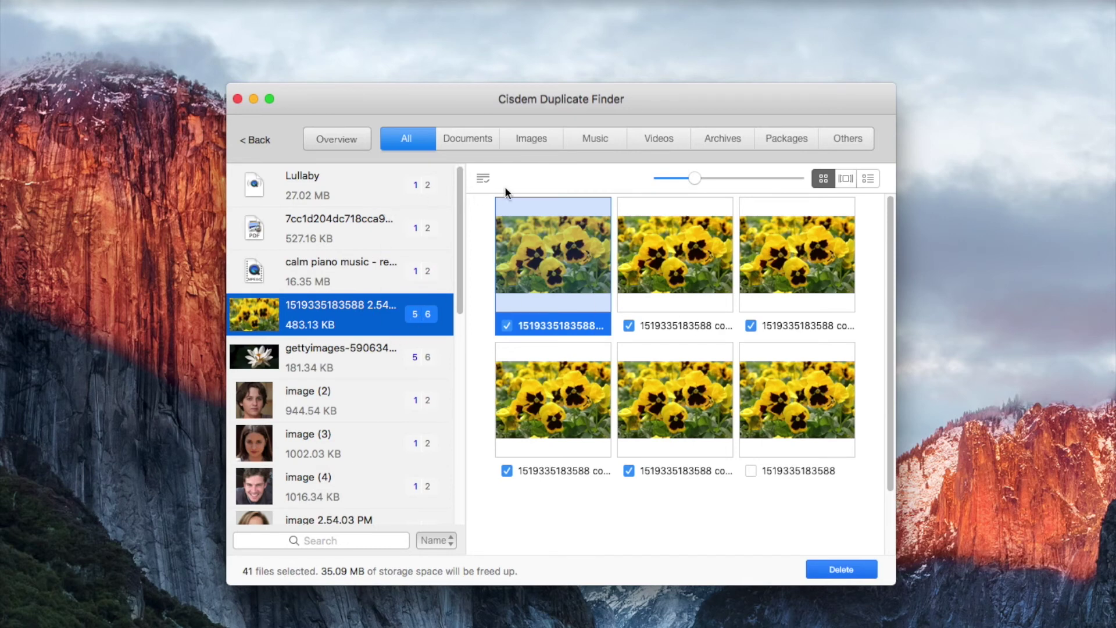
{"action": "key", "text": "super+a"}
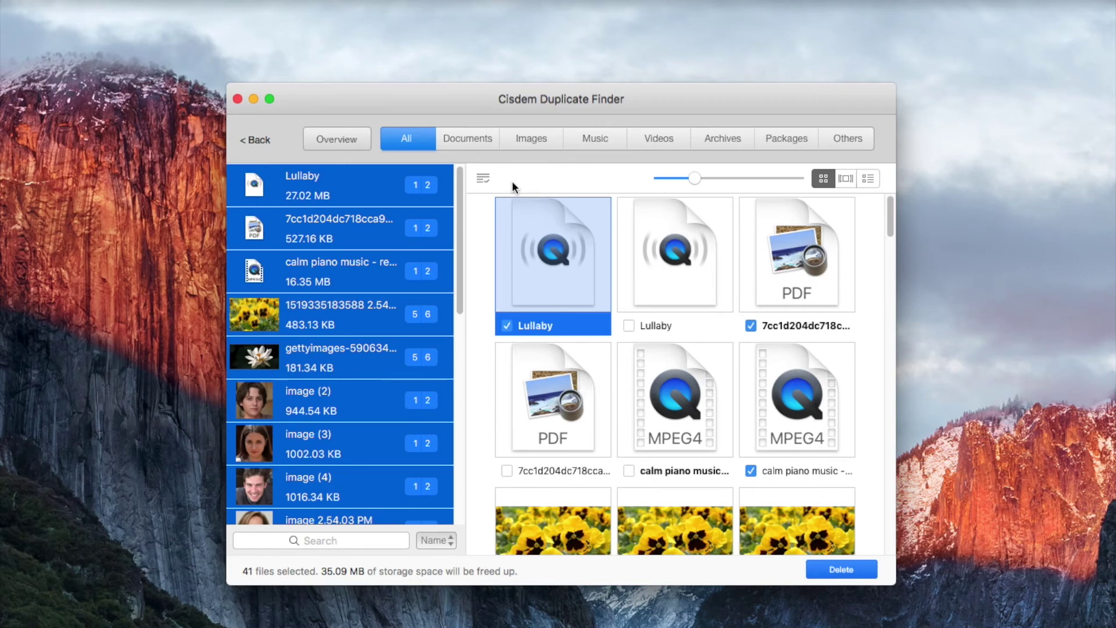
Use Smart Select's Select by Priority to mark the Folder B duplicates.
{"action": "left_click_drag", "start_coordinate": [455, 198], "coordinate": [483, 165]}
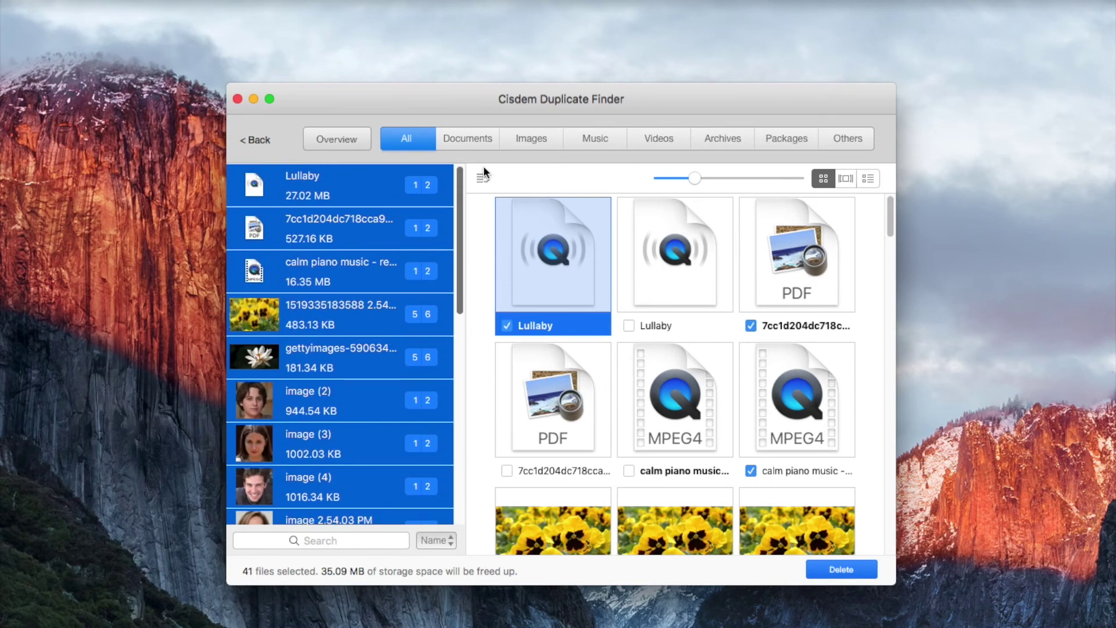
{"action": "left_click", "coordinate": [480, 178]}
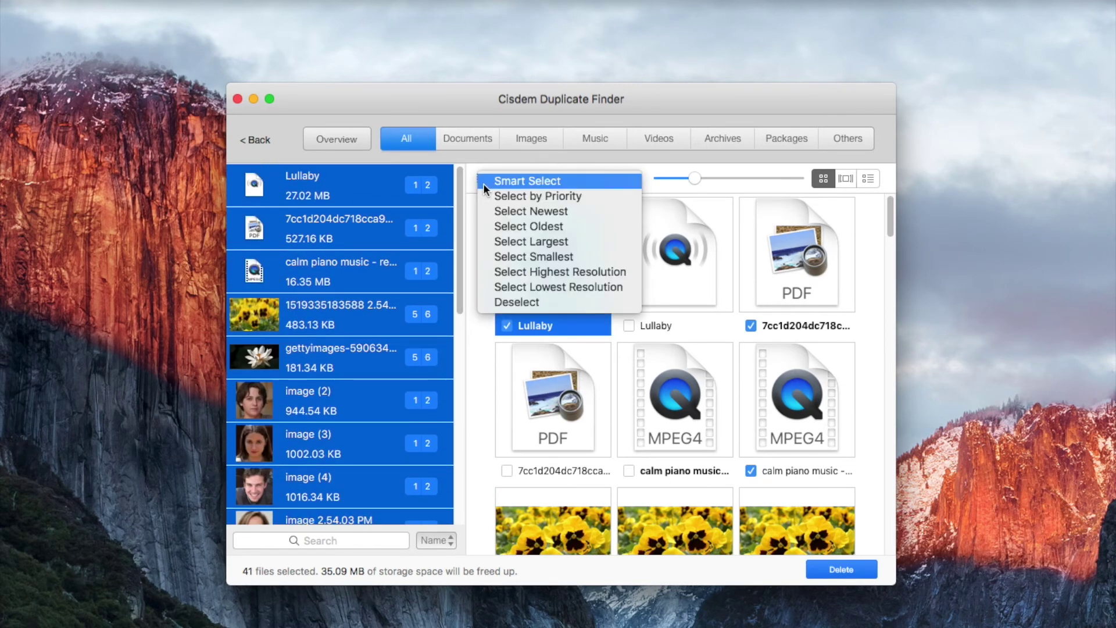
{"action": "left_click", "coordinate": [501, 198]}
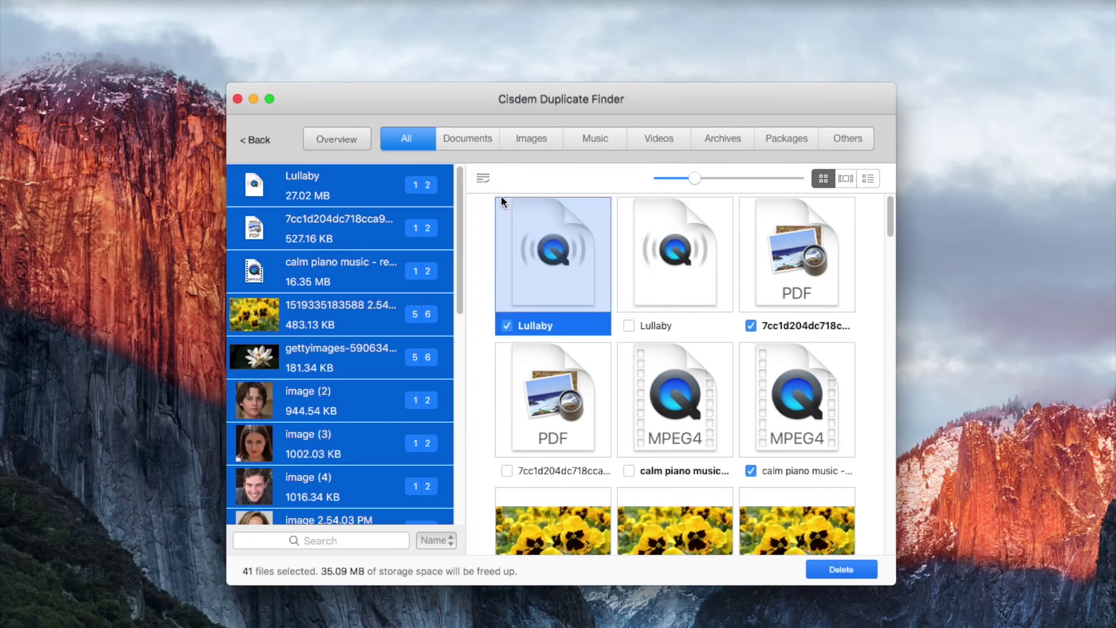
Switch results to the preview view with file paths and enlarge the window.
{"action": "left_click", "coordinate": [846, 177]}
{"action": "left_click_drag", "start_coordinate": [895, 84], "coordinate": [1060, 76]}
{"action": "left_click_drag", "start_coordinate": [994, 86], "coordinate": [940, 68]}
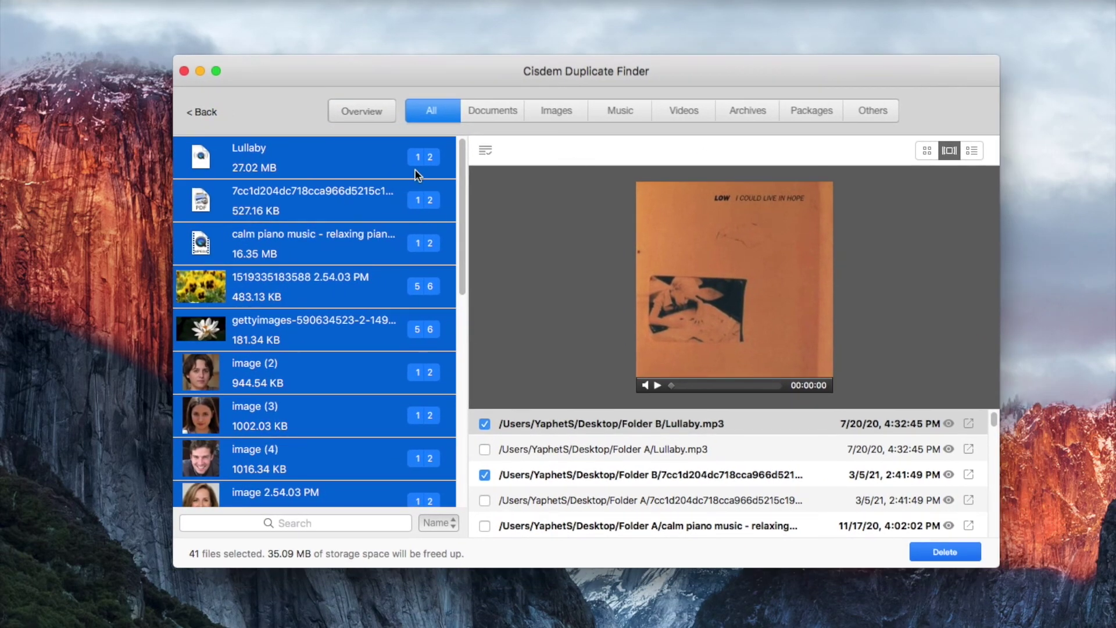
Review the Lullaby, lotus and image (2)–(4) groups, then delete the 41 marked copies to Trash.
{"action": "left_click", "coordinate": [362, 165]}
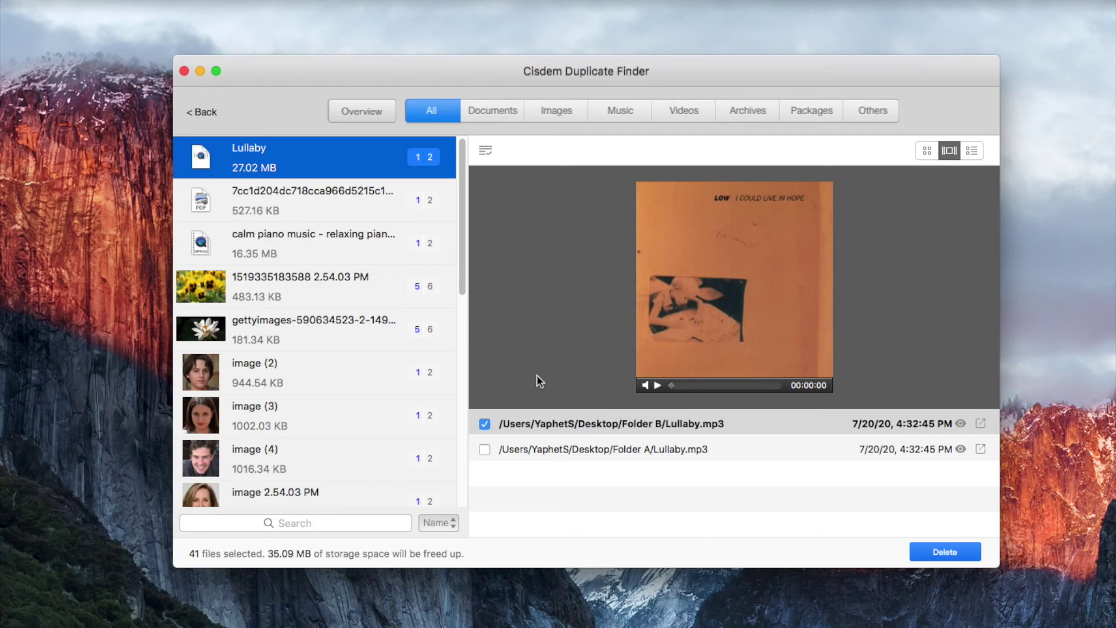
{"action": "left_click", "coordinate": [388, 343]}
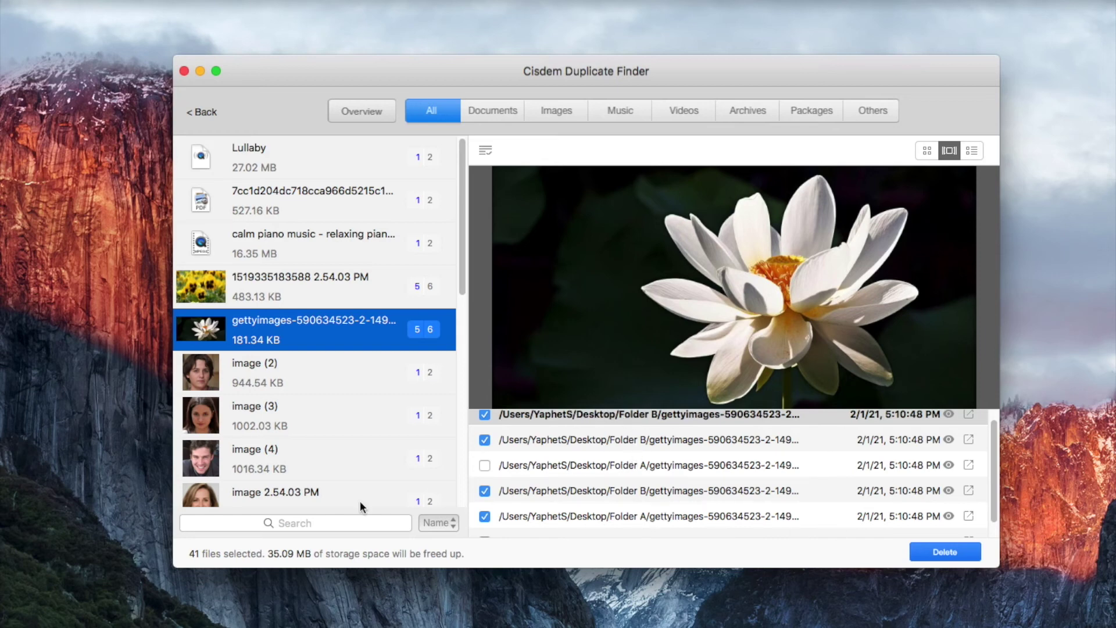
{"action": "left_click", "coordinate": [315, 354]}
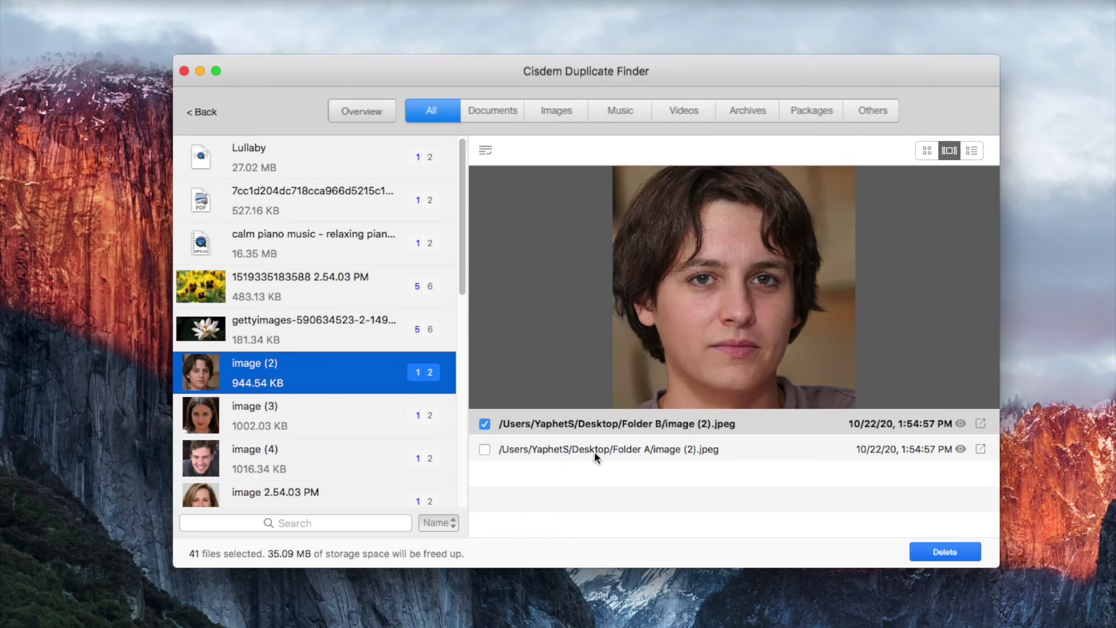
{"action": "left_click", "coordinate": [303, 419]}
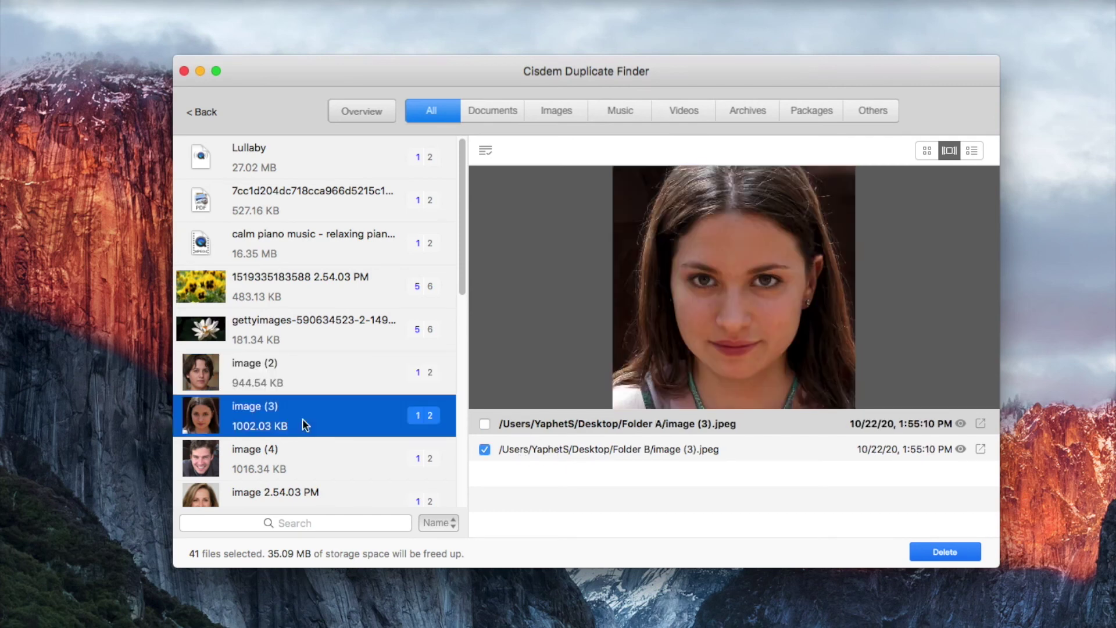
{"action": "left_click", "coordinate": [332, 465]}
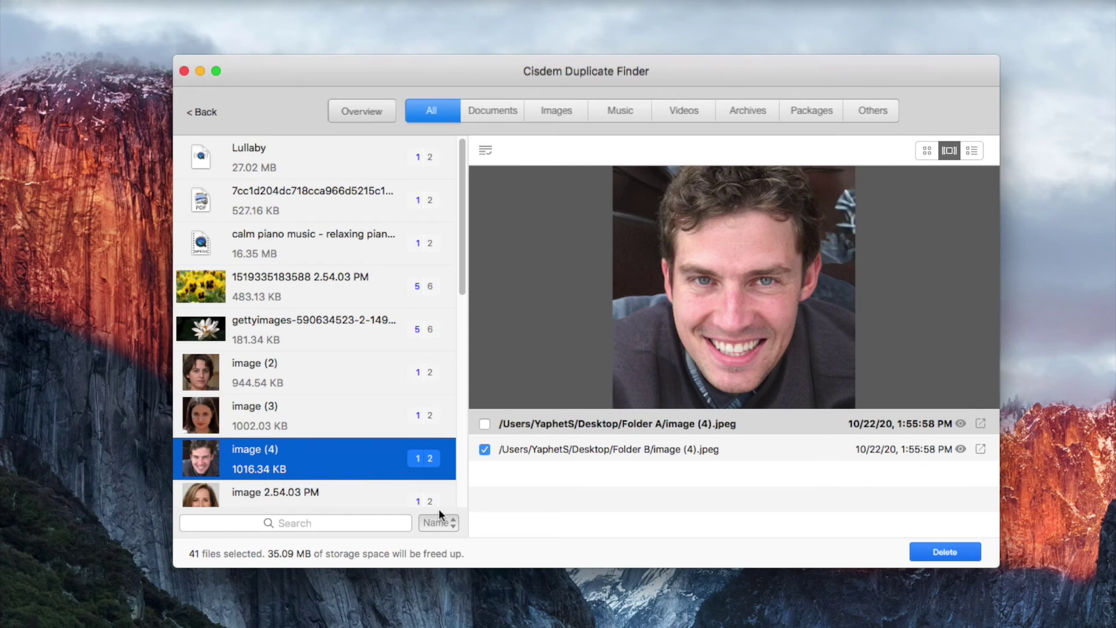
{"action": "left_click", "coordinate": [946, 549]}
{"action": "left_click", "coordinate": [699, 262]}
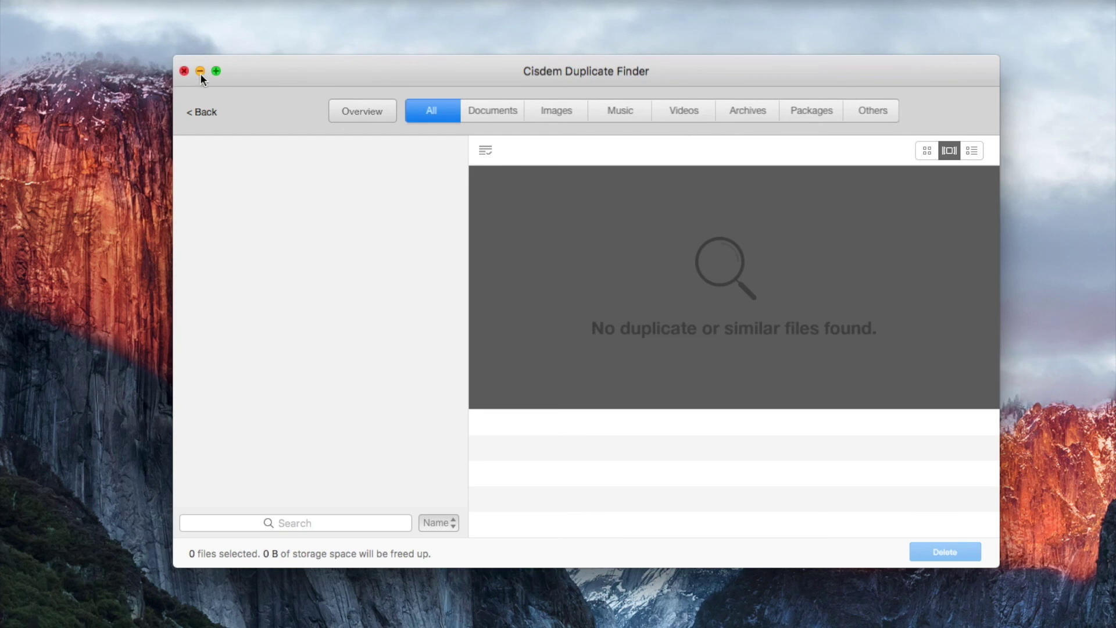
Minimize Cisdem, open Folder A and Folder B, and view image (3).jpeg and image (4).jpeg in Folder A.
{"action": "left_click", "coordinate": [200, 71]}
{"action": "double_click", "coordinate": [639, 189]}
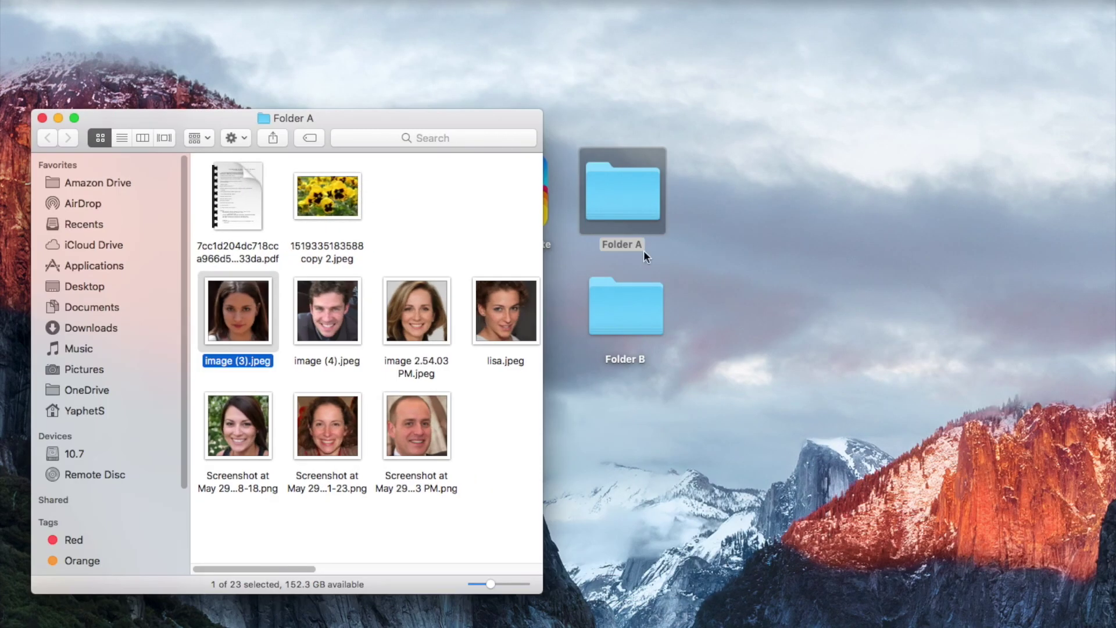
{"action": "double_click", "coordinate": [647, 303]}
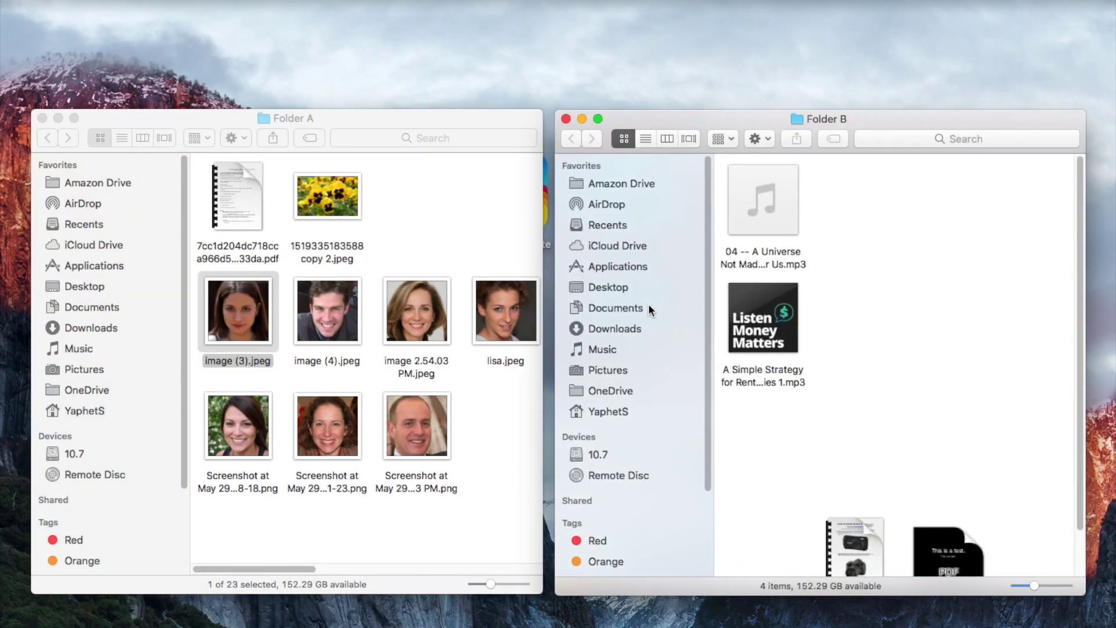
{"action": "left_click", "coordinate": [325, 207]}
{"action": "left_click", "coordinate": [238, 311]}
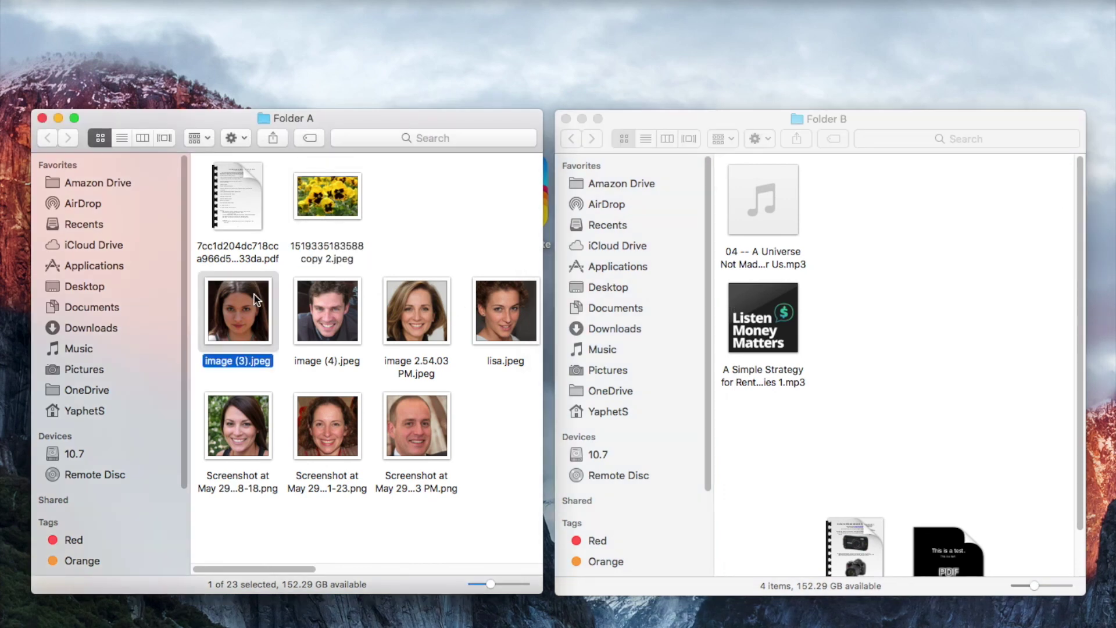
{"action": "left_click", "coordinate": [327, 314]}
On the cisdem.com Duplicate Finder for Mac page, scroll down and start the Free Download.
{"action": "scroll", "coordinate": [979, 348], "scroll_direction": "down", "scroll_amount": 2}
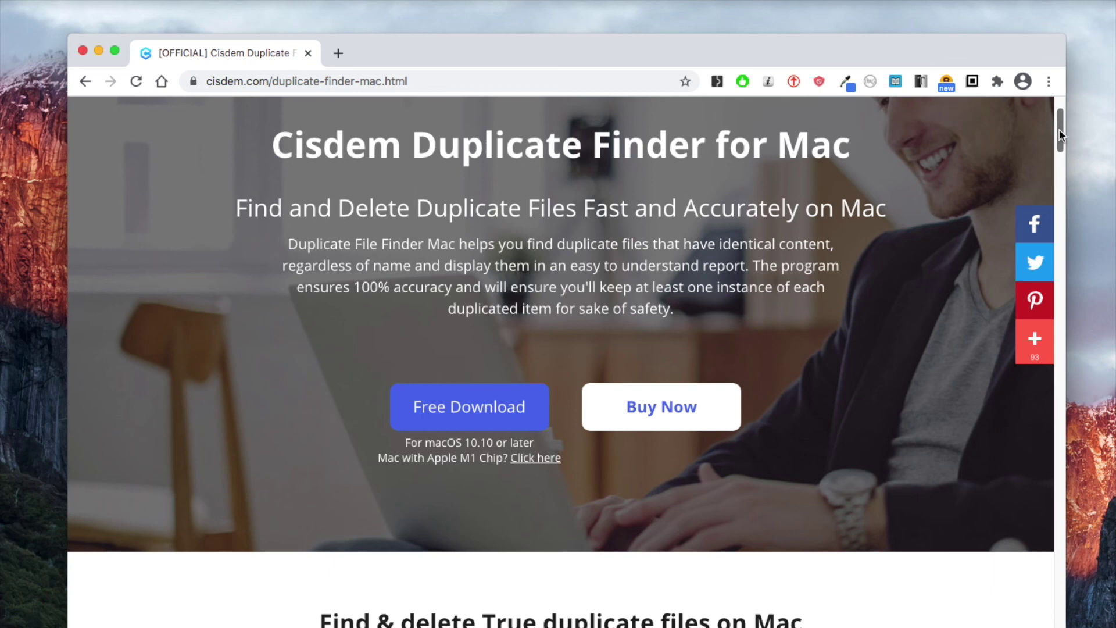
{"action": "left_click_drag", "start_coordinate": [1059, 129], "coordinate": [1059, 130]}
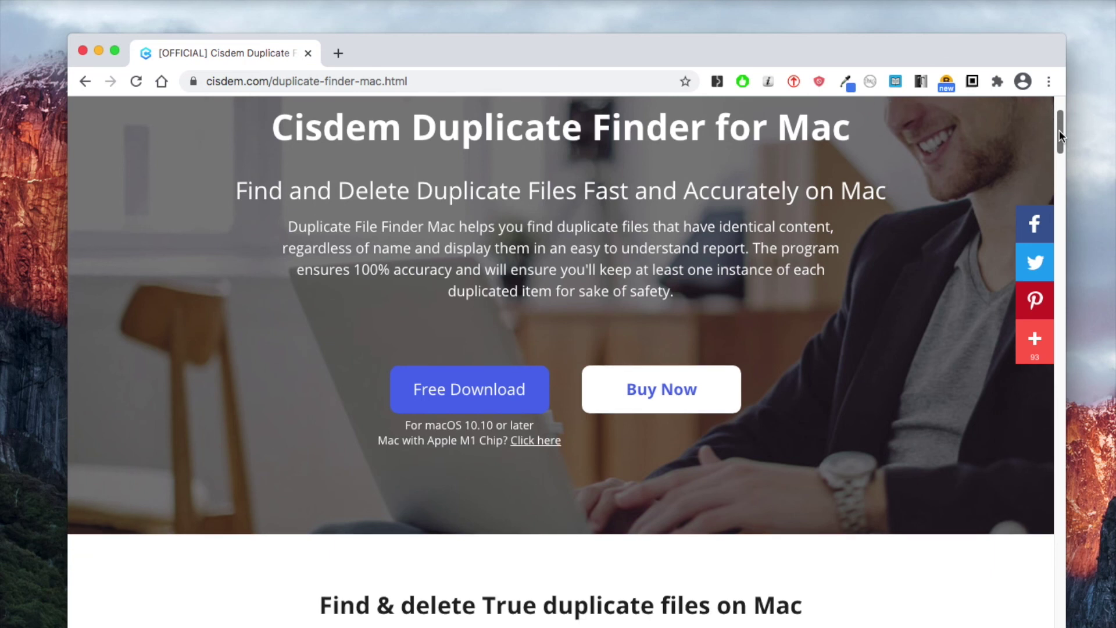
{"action": "left_click", "coordinate": [471, 388]}
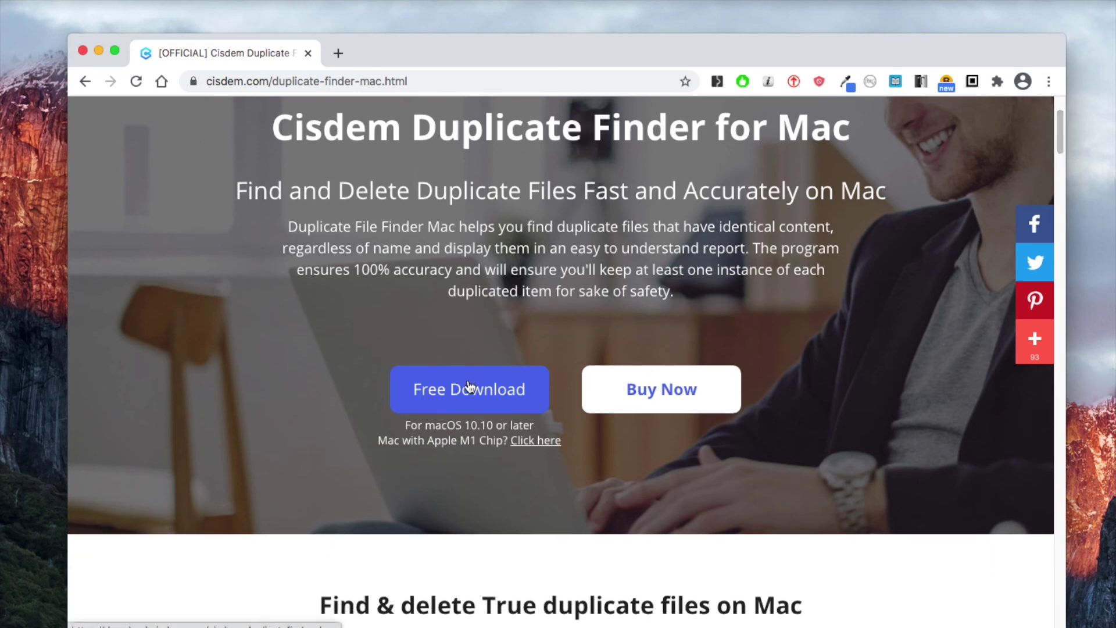